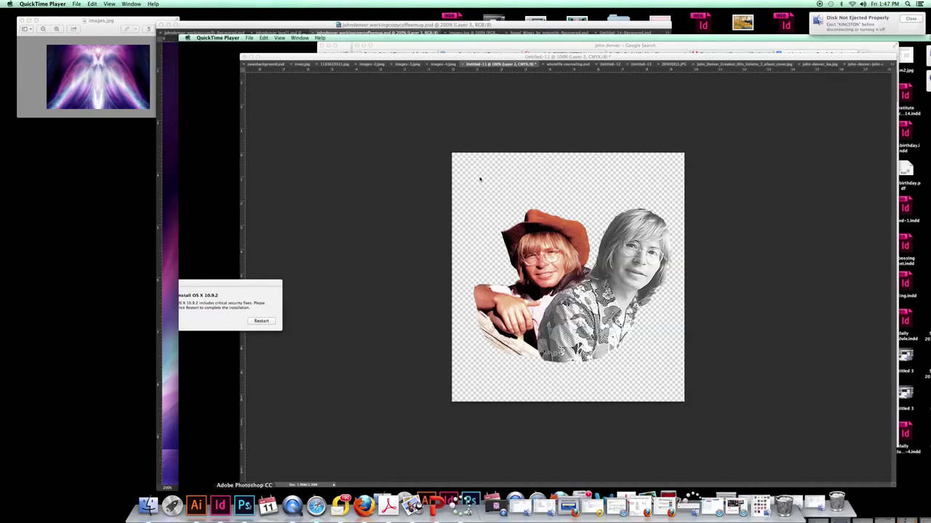
Step: Switch back to Photoshop to show the johndenver coffee mug collage document
key(super+Tab)
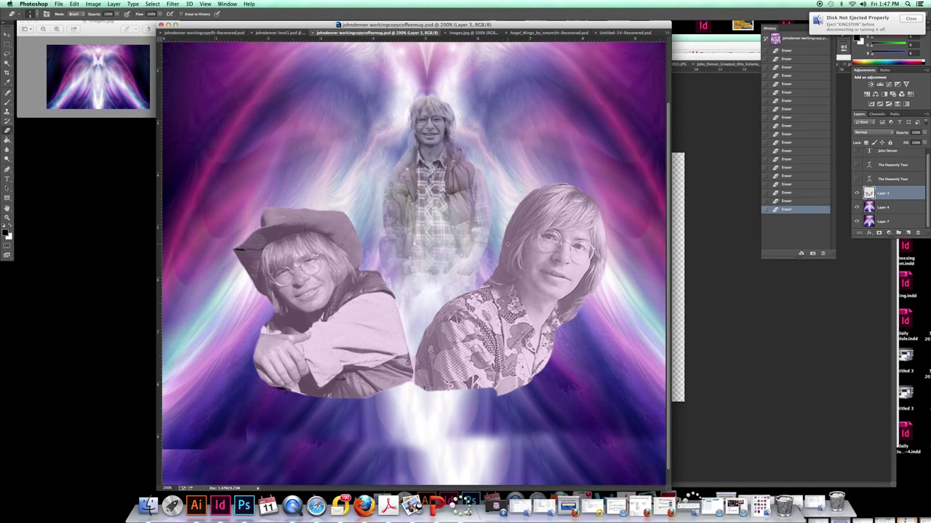
click(858, 208)
click(858, 221)
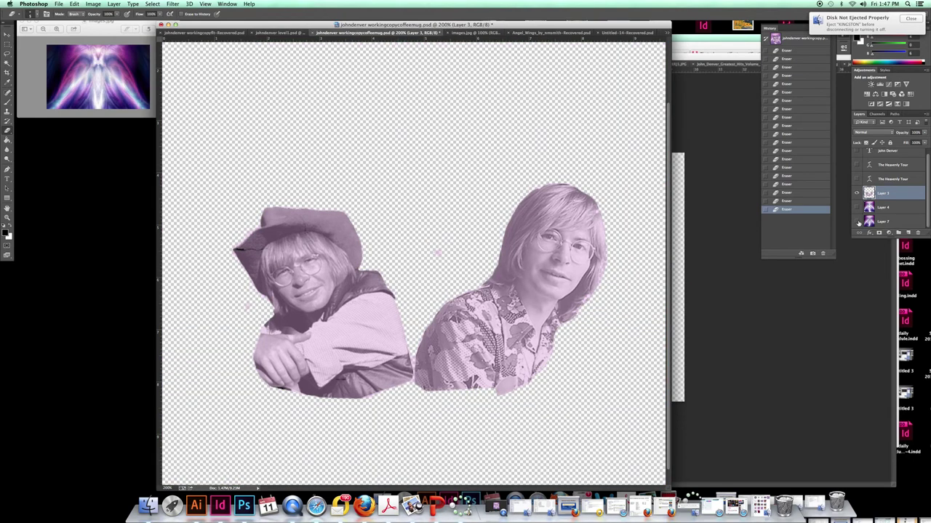
click(857, 222)
click(857, 208)
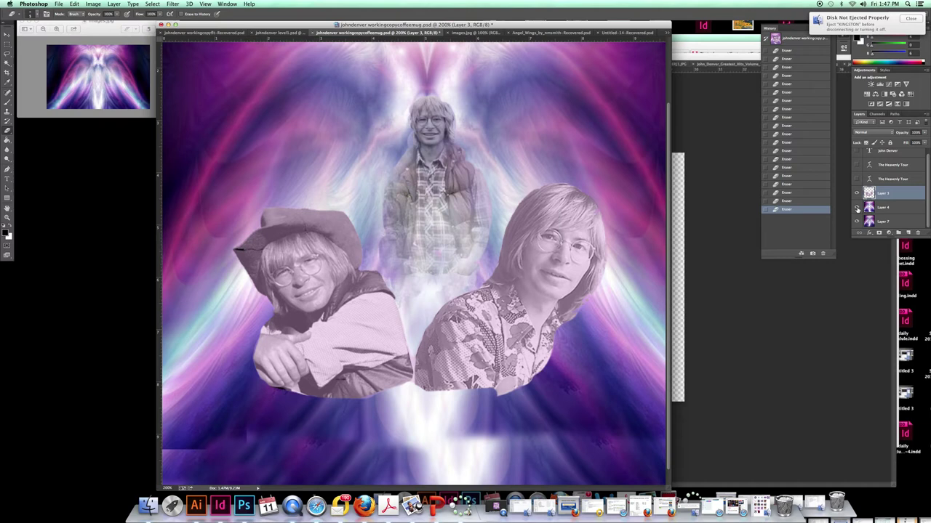
click(857, 208)
scroll(928, 199, up, 1)
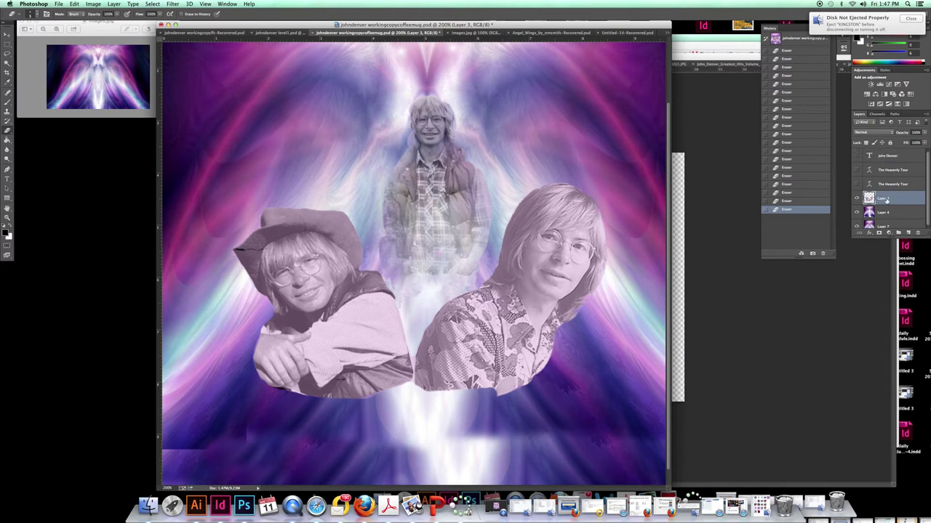
click(857, 212)
click(856, 228)
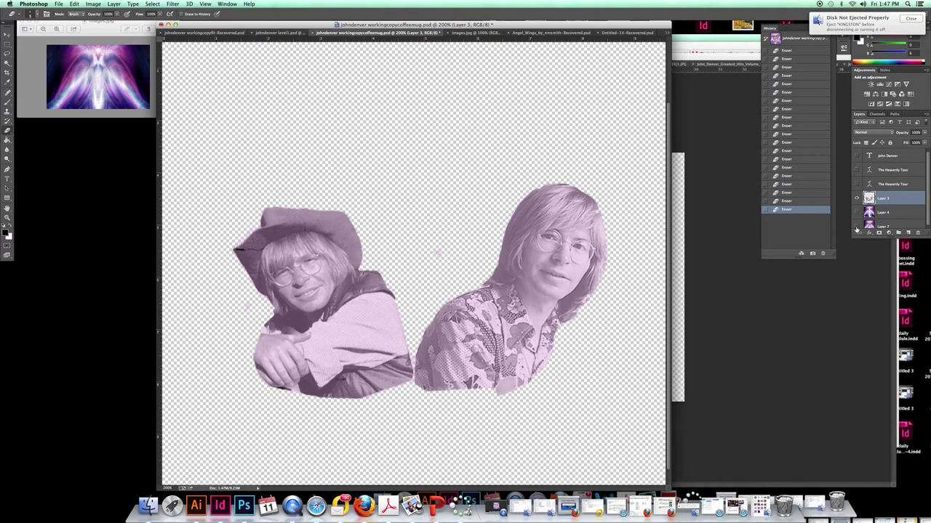
click(856, 227)
click(856, 212)
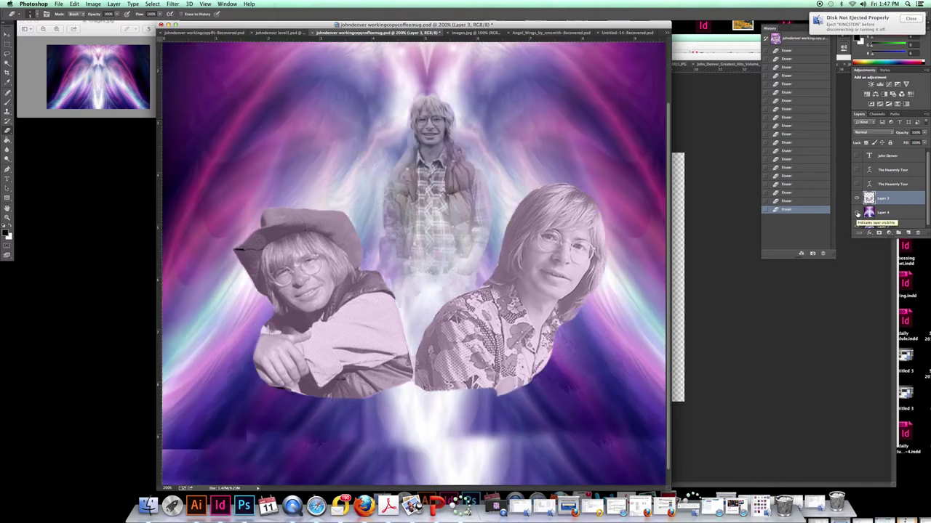
click(856, 184)
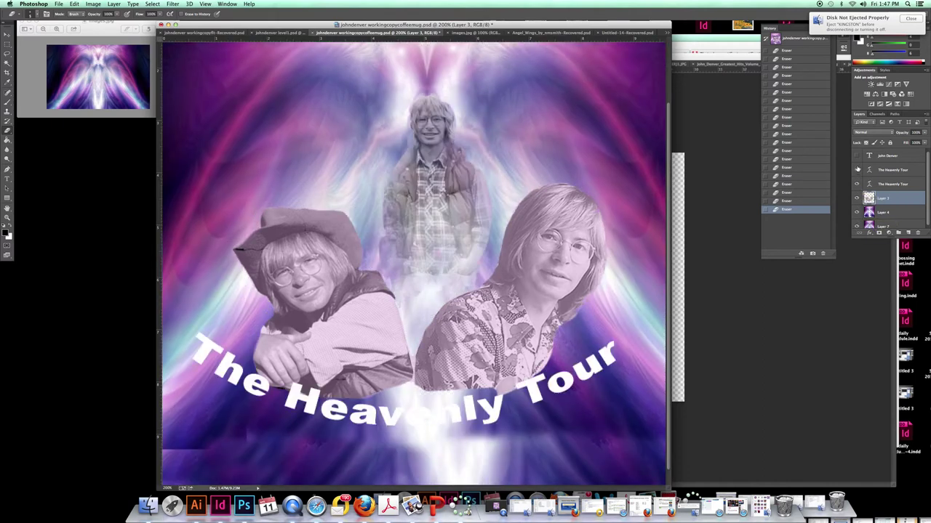
click(856, 170)
click(857, 155)
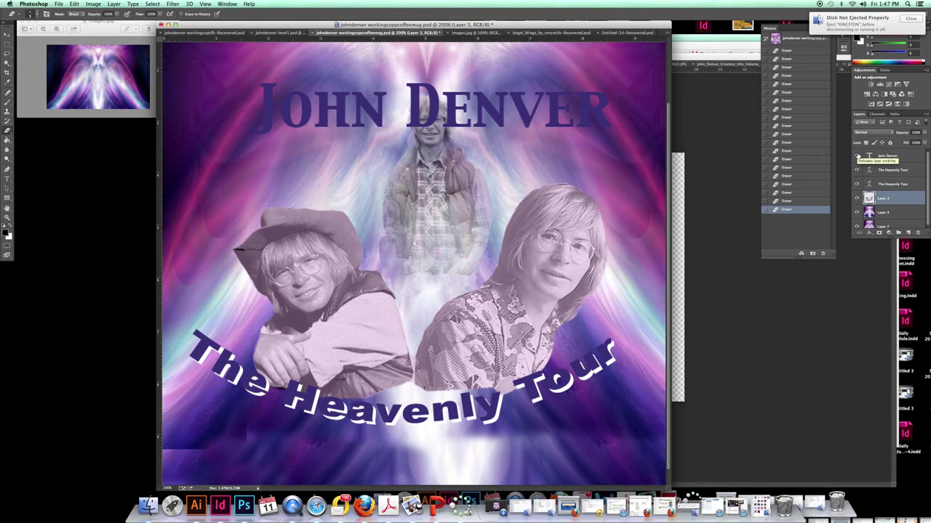
click(857, 155)
click(857, 171)
click(857, 185)
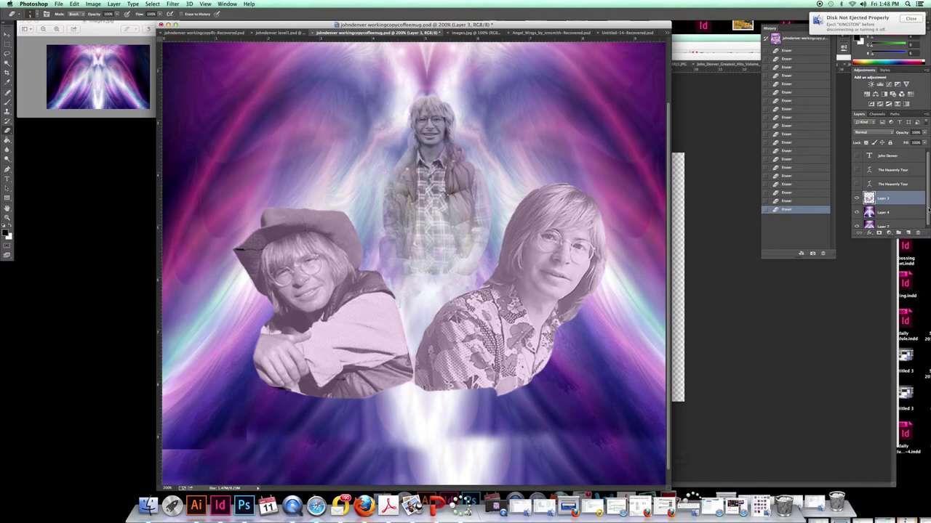
scroll(927, 206, down, 1)
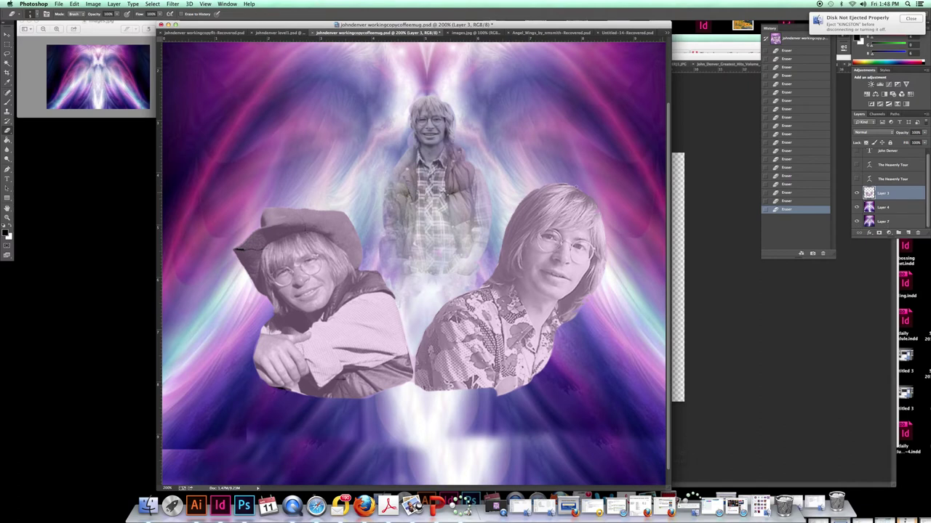
click(59, 4)
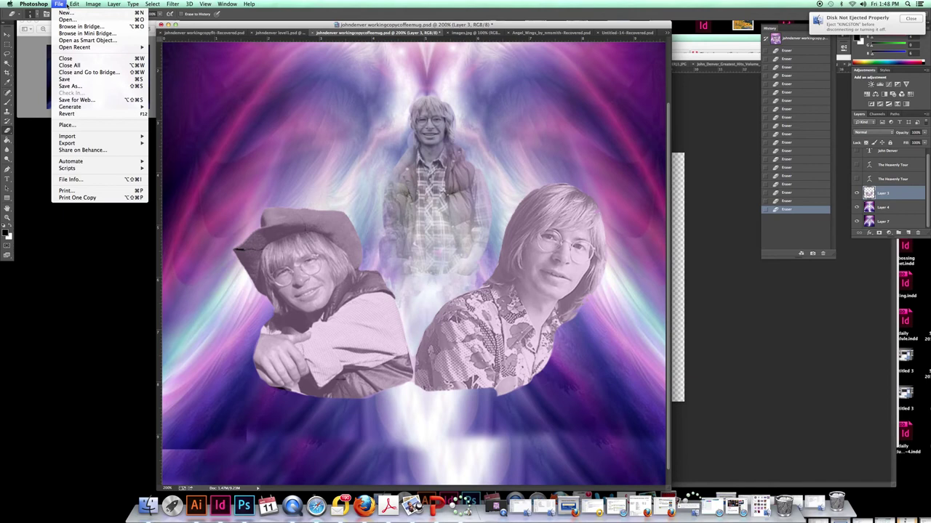
click(70, 86)
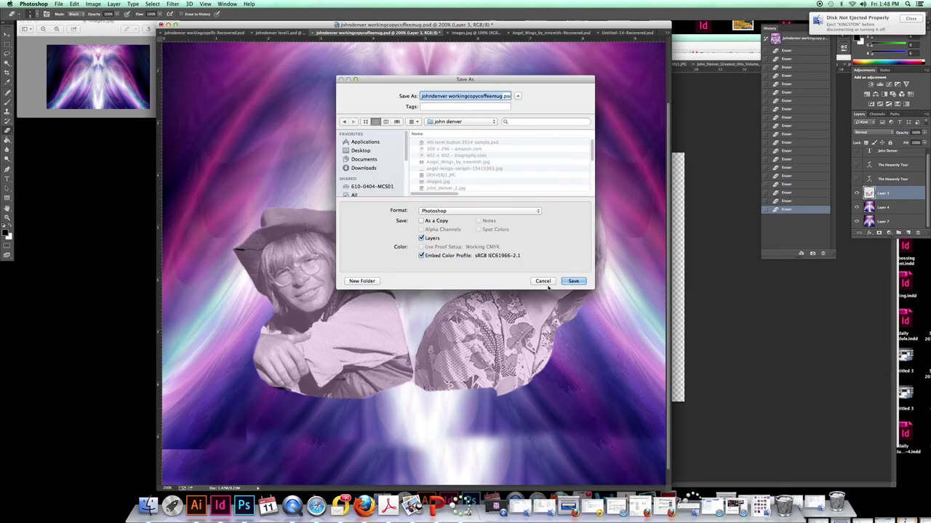
click(543, 282)
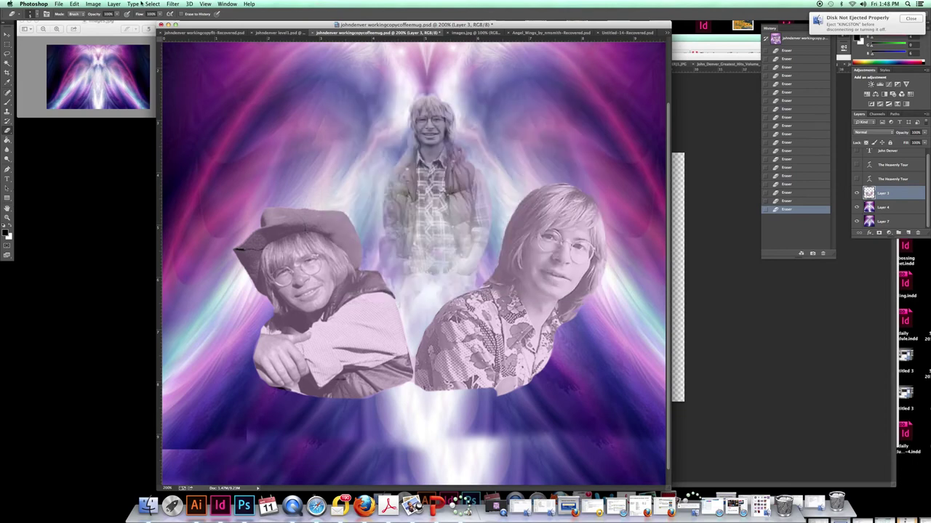
Step: Merge all visible collage layers into a single layer
click(94, 4)
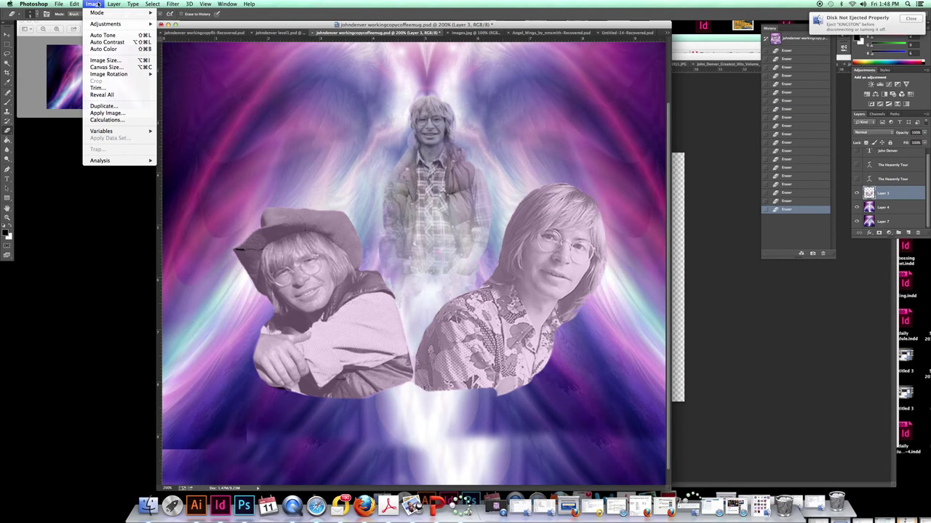
mouse_move(116, 4)
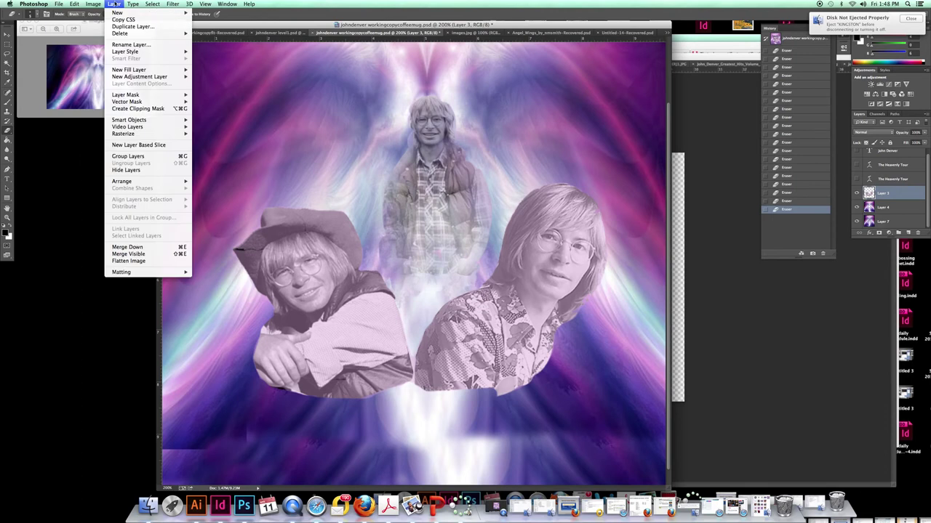
click(157, 256)
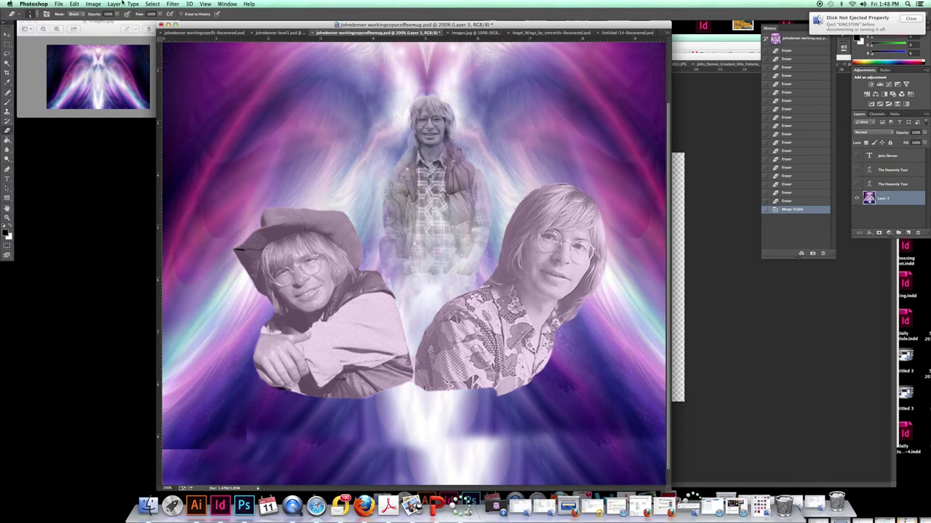
Step: Select the entire canvas and copy the merged collage
click(152, 4)
click(157, 16)
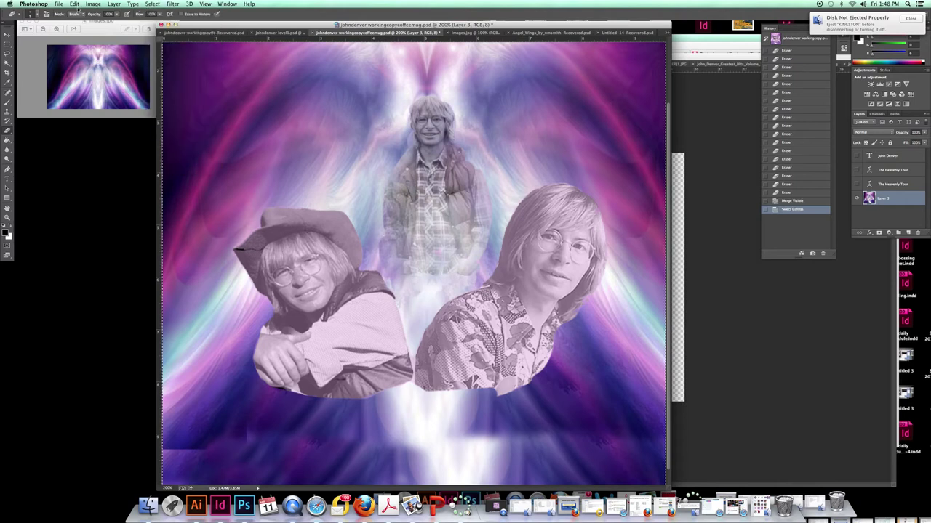
click(75, 4)
click(75, 4)
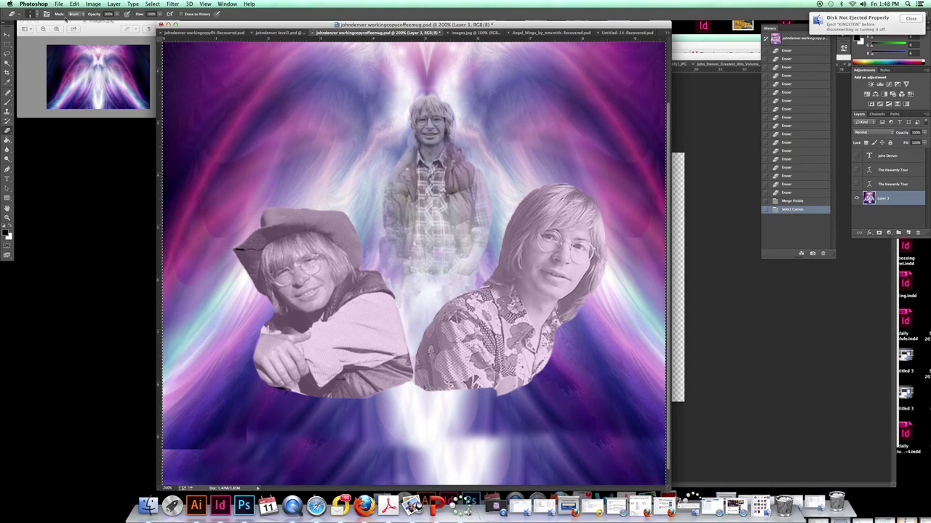
click(59, 3)
Step: Create a new document named 'Coffee Mug', 3 × 3 inches at 72 pixels/inch
click(64, 12)
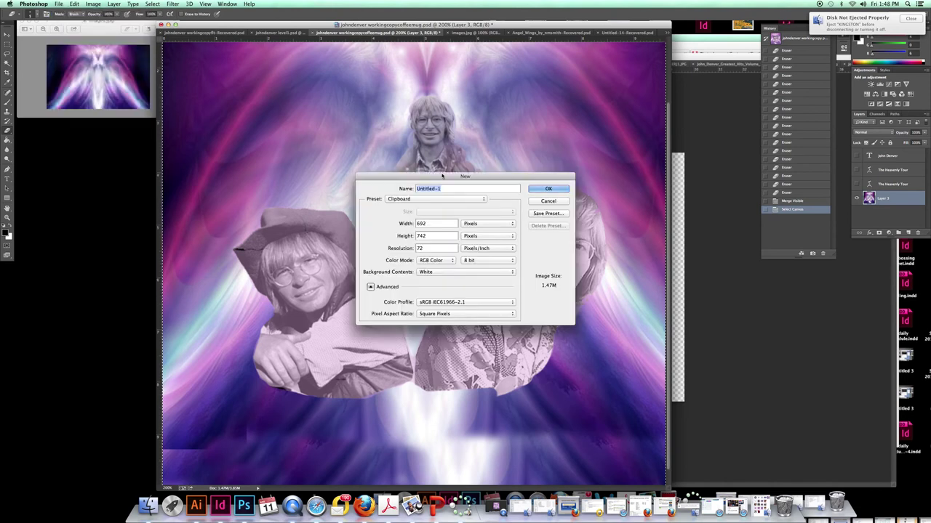
click(512, 224)
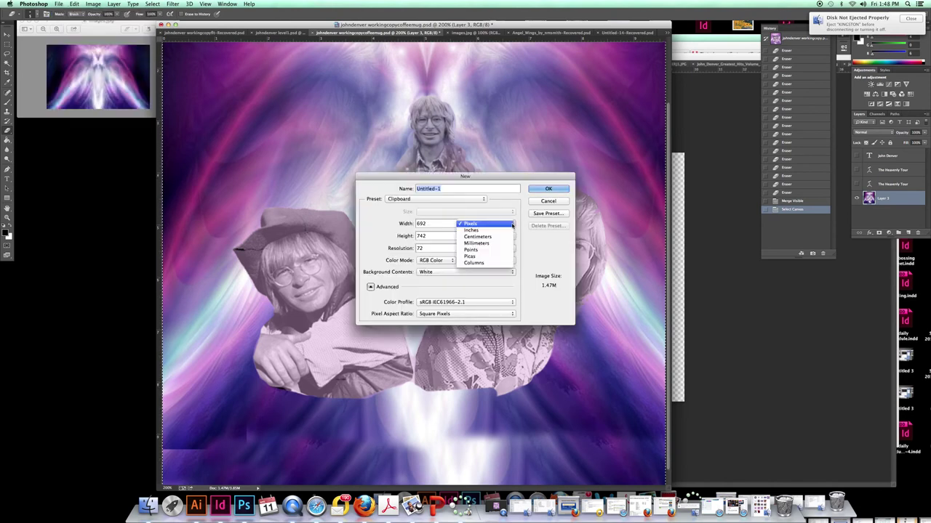
click(506, 231)
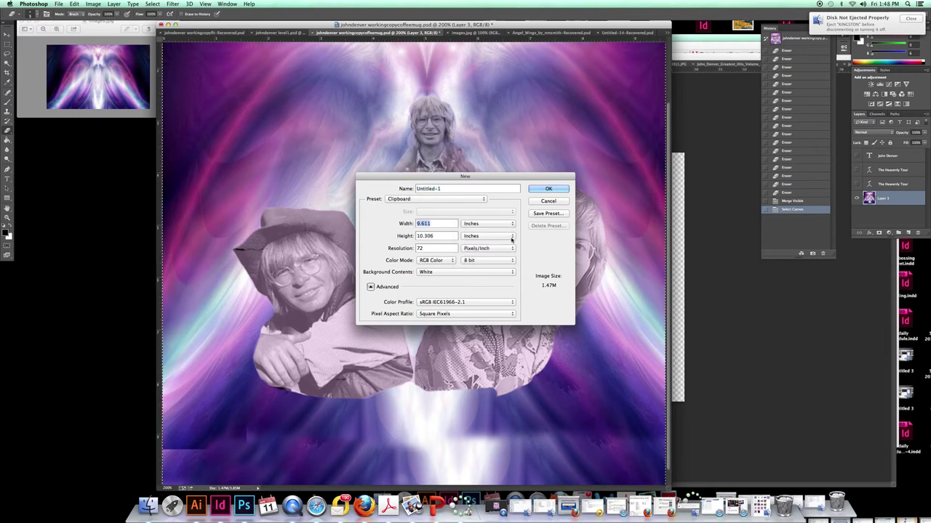
key(shift+Tab)
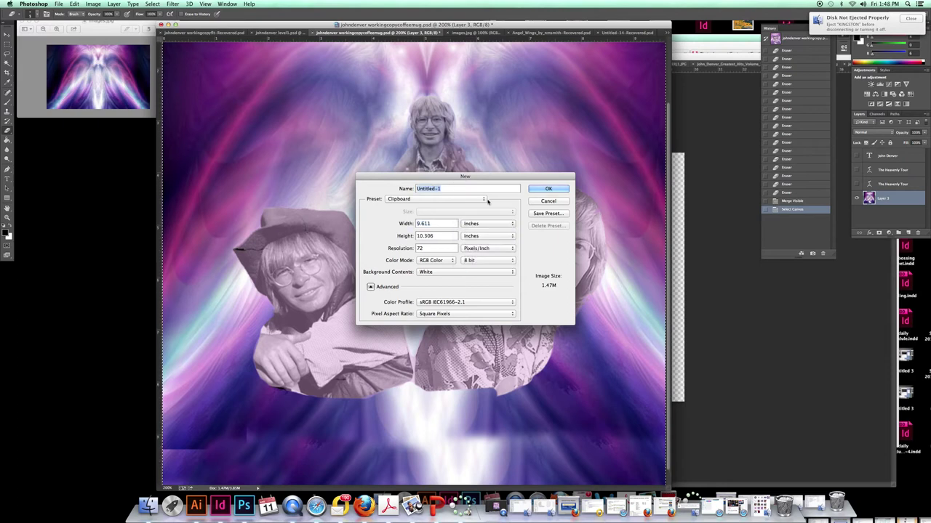
text(Coff)
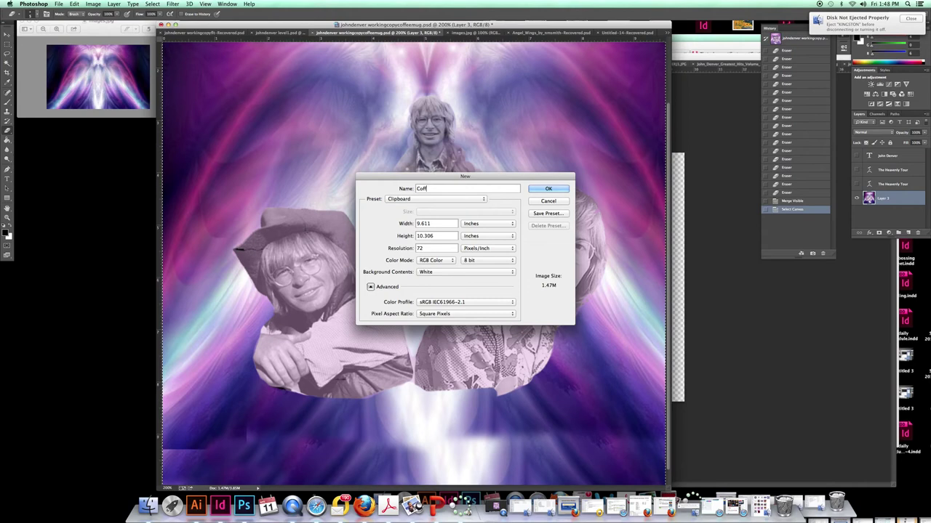
text(ee Mug)
double_click(435, 223)
text(3)
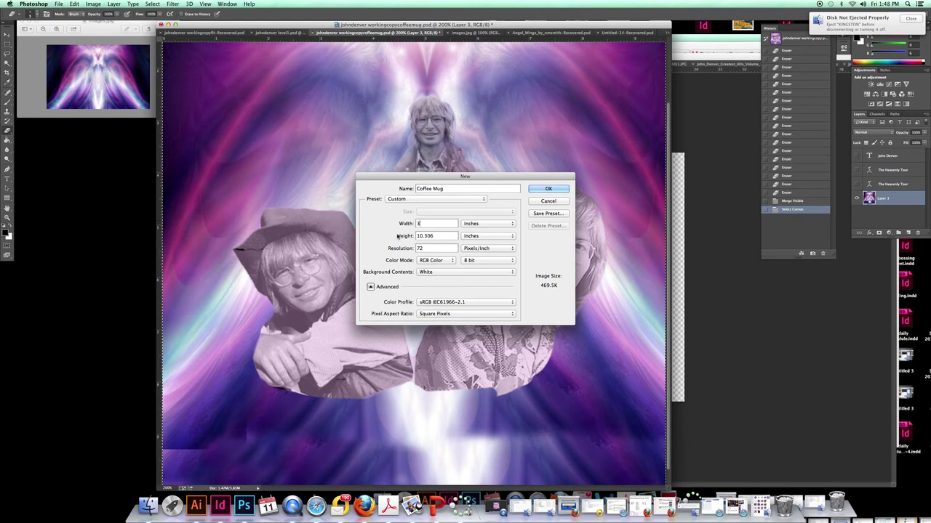
double_click(436, 236)
text(3)
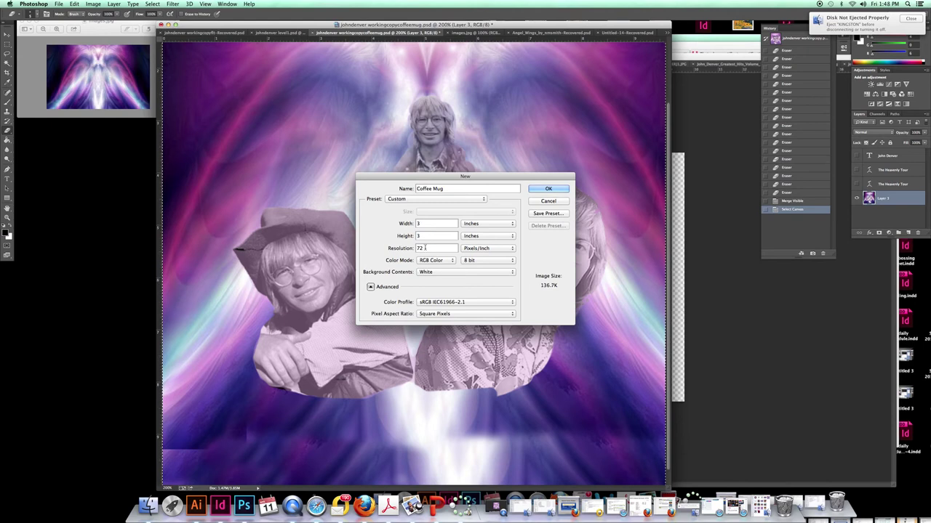
click(542, 189)
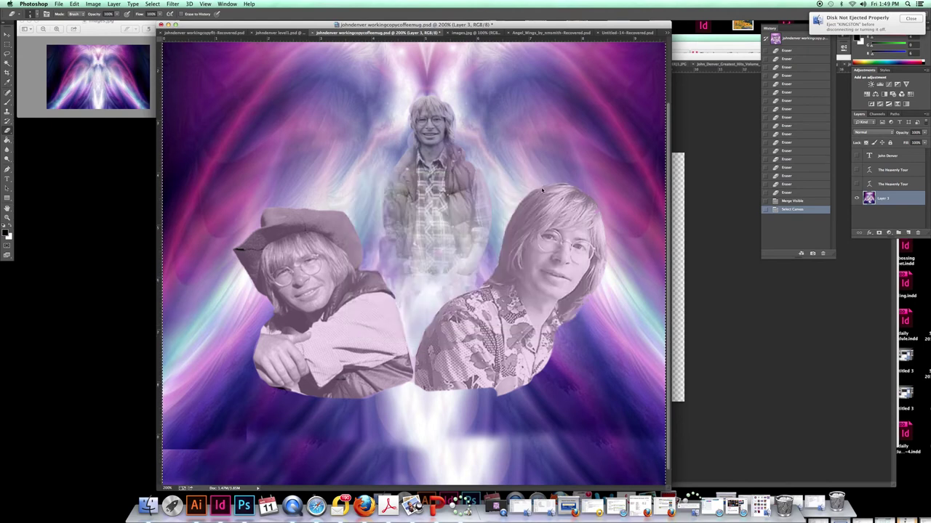
Step: Zoom the Coffee Mug canvas to 500% and move its window to the right
click(7, 218)
click(400, 243)
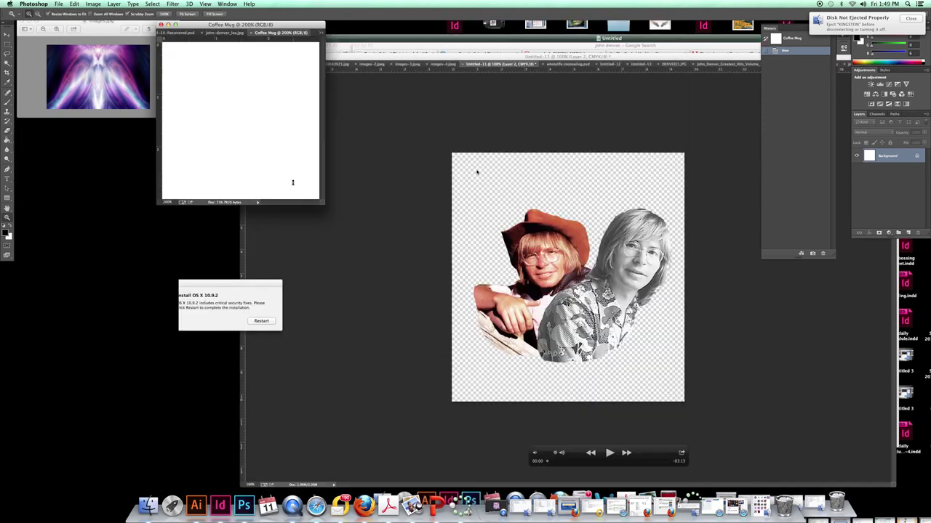
click(252, 147)
click(252, 147)
click(253, 147)
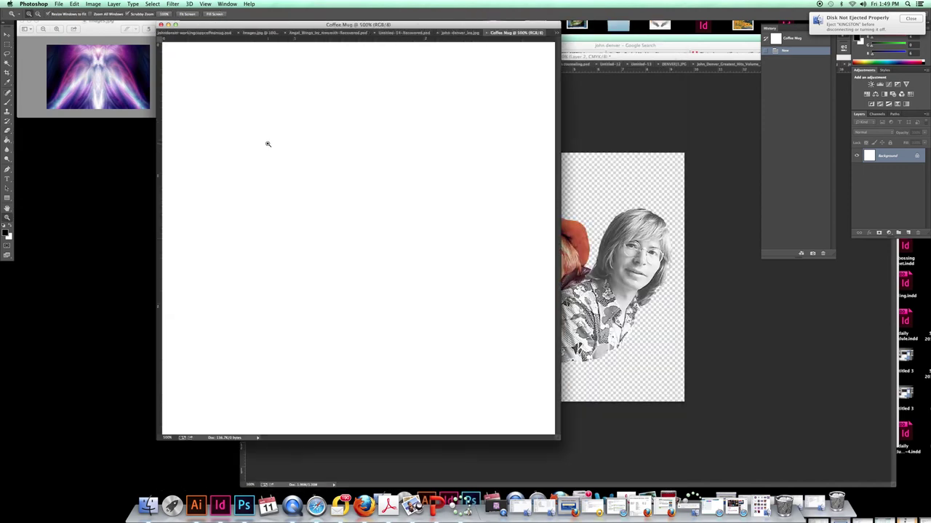
drag(324, 26, 461, 37)
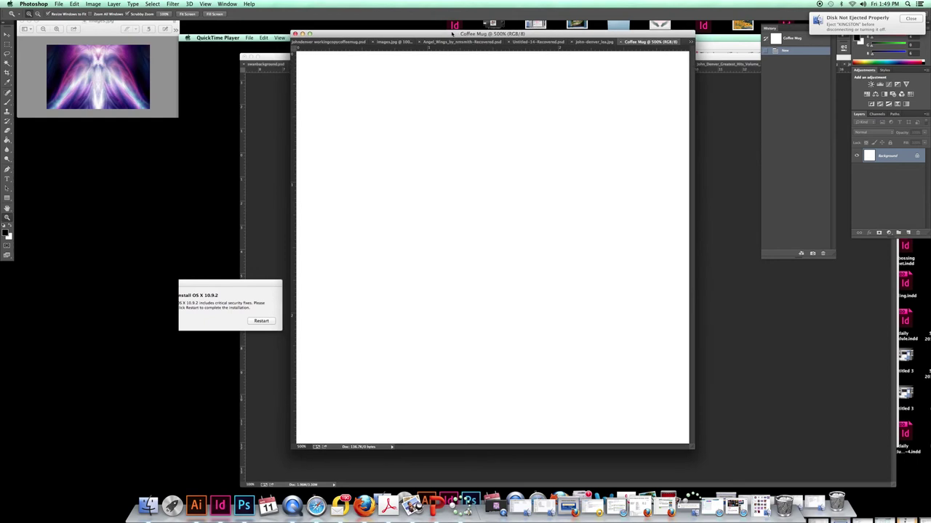
Step: Paste the copied purple collage as Layer 1 and drag it slightly up and left
click(75, 4)
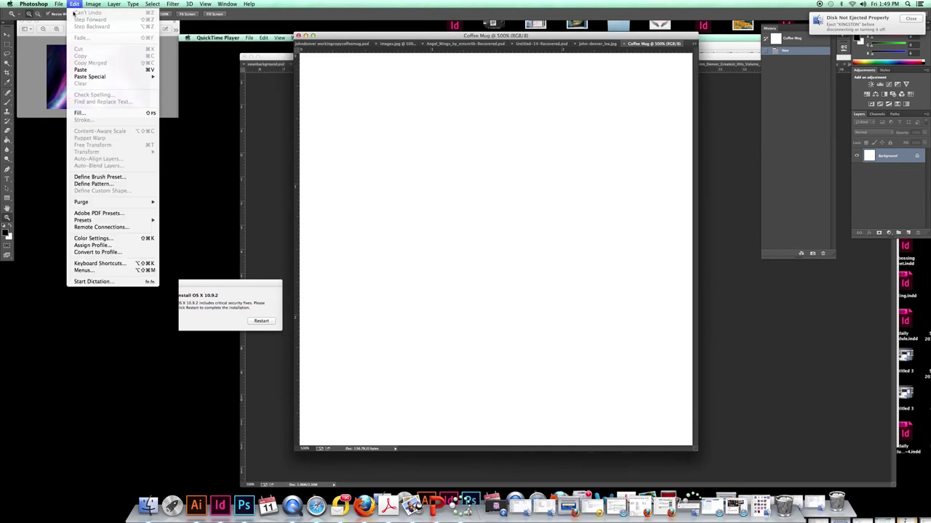
click(82, 70)
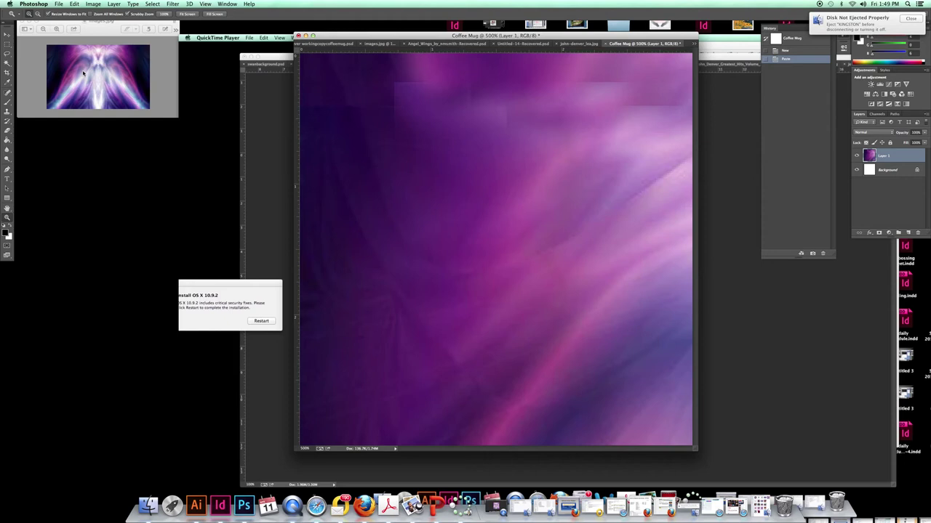
click(10, 35)
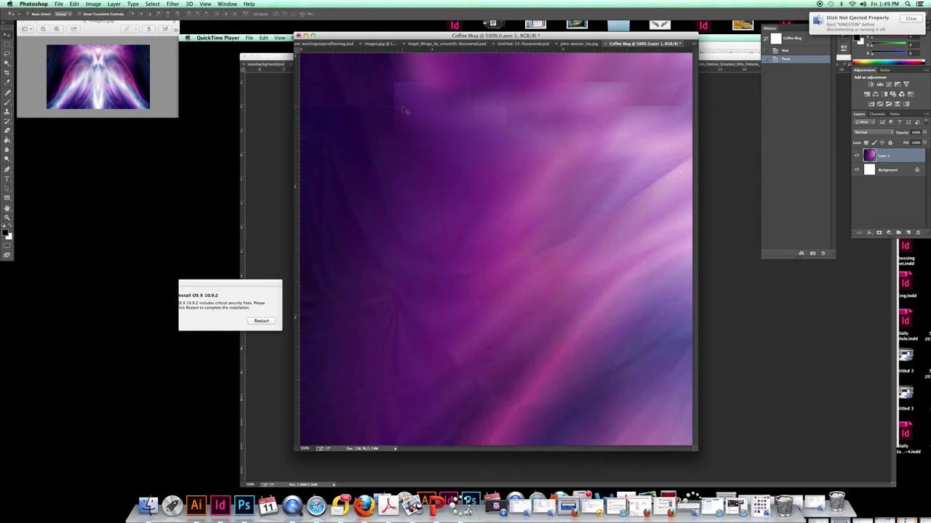
drag(386, 112, 356, 89)
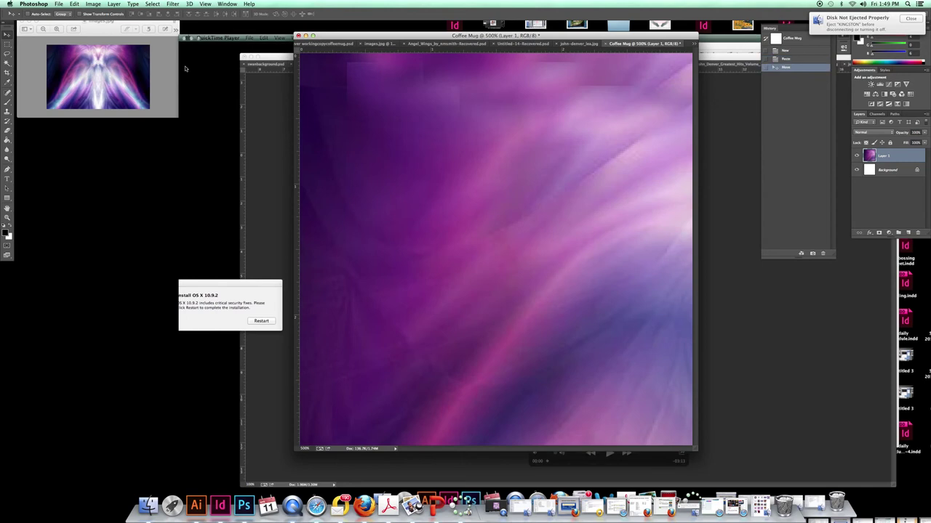
Step: Confirm in Image Size that the canvas is 3 × 3 inches (216 × 216 px), then cancel
click(93, 4)
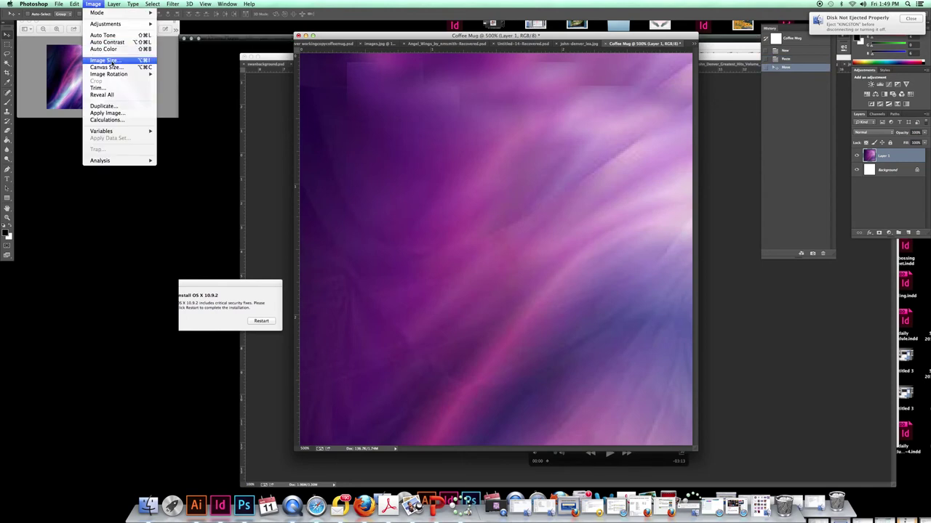
click(109, 60)
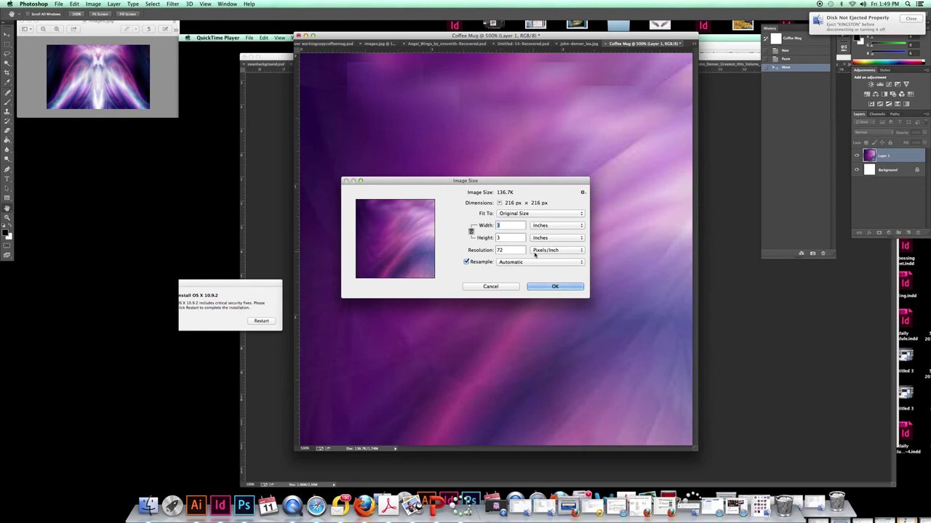
click(502, 288)
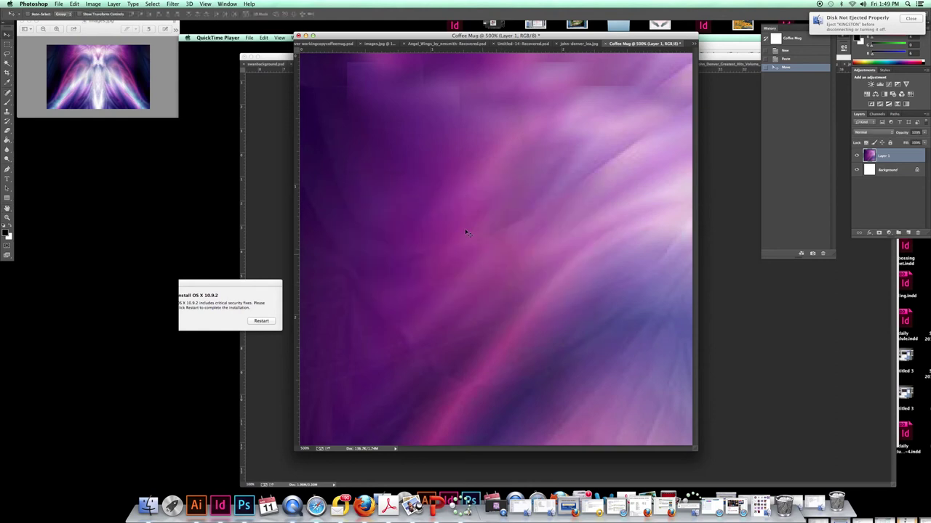
Step: Scale the pasted collage with Transform > Scale until all three portraits fit, then commit
click(75, 4)
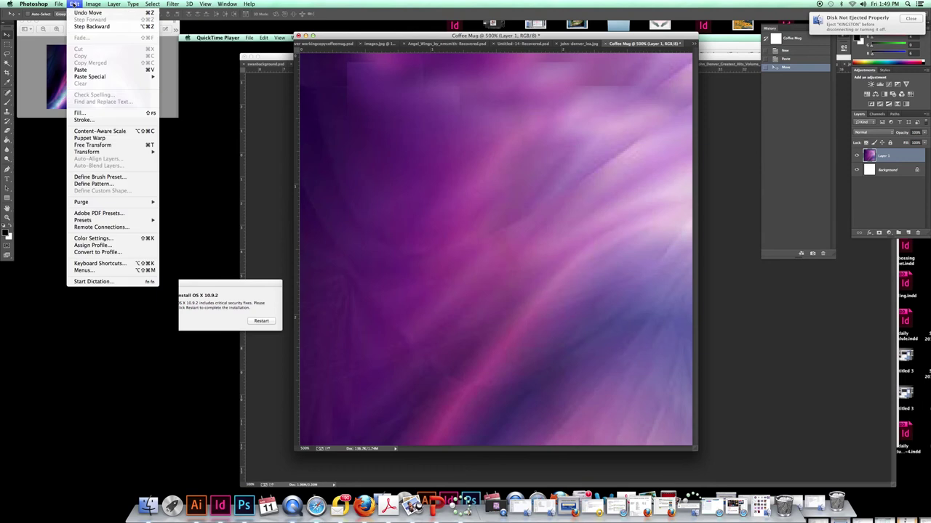
mouse_move(109, 152)
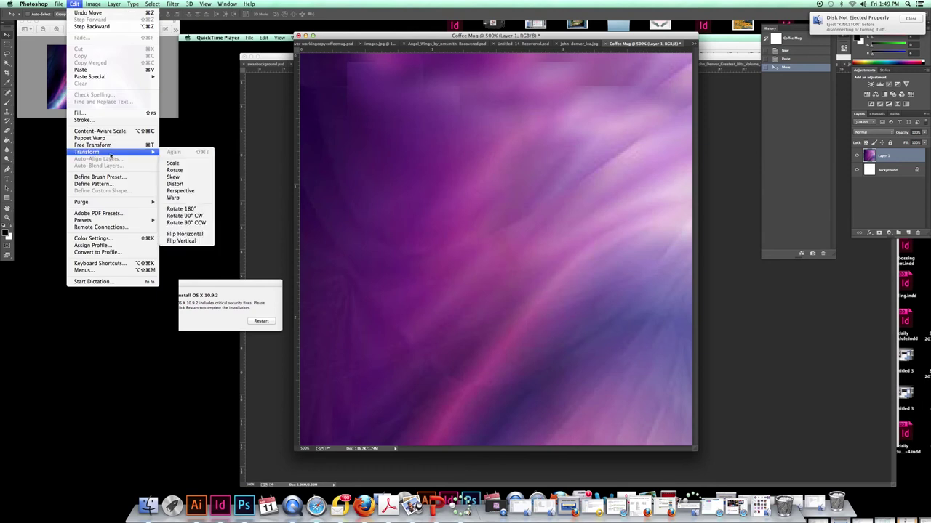
click(175, 164)
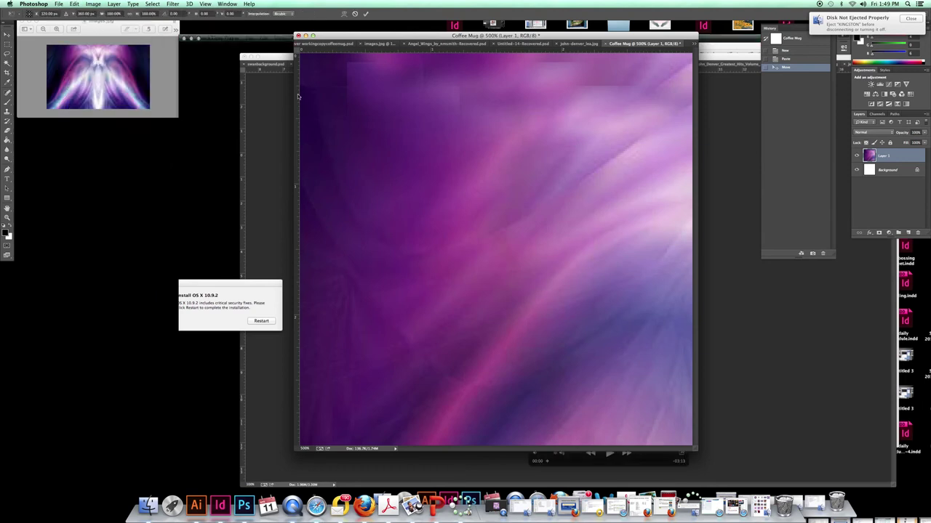
drag(332, 140, 435, 195)
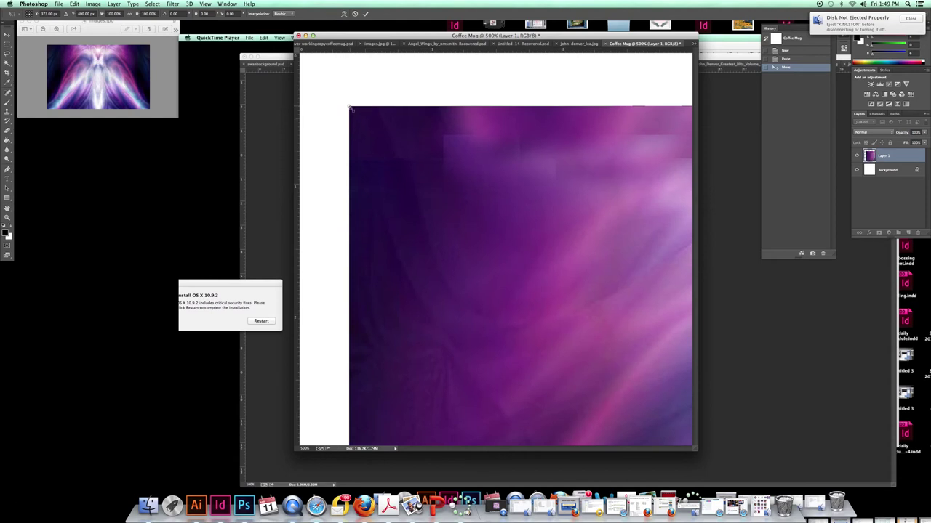
mouse_move(349, 106)
mouse_down()
mouse_move(553, 297)
mouse_move(450, 227)
mouse_move(365, 142)
mouse_move(349, 102)
mouse_up()
drag(302, 68, 603, 305)
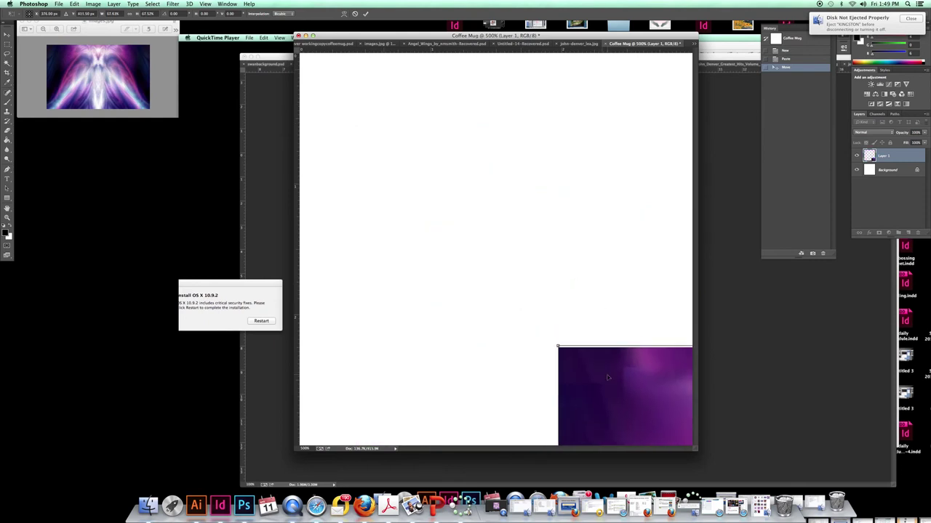
drag(608, 376, 344, 76)
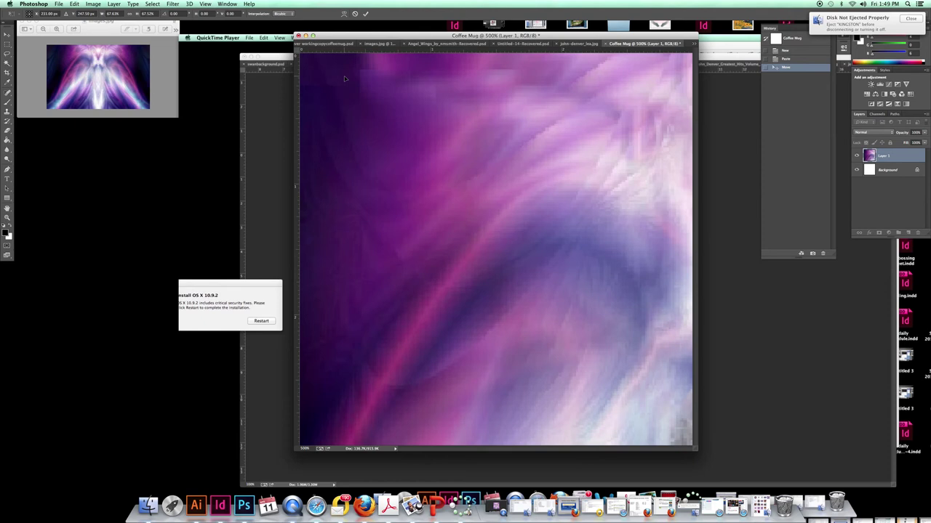
drag(344, 77, 553, 321)
drag(596, 343, 311, 15)
drag(331, 80, 361, 121)
drag(316, 62, 333, 79)
key(Return)
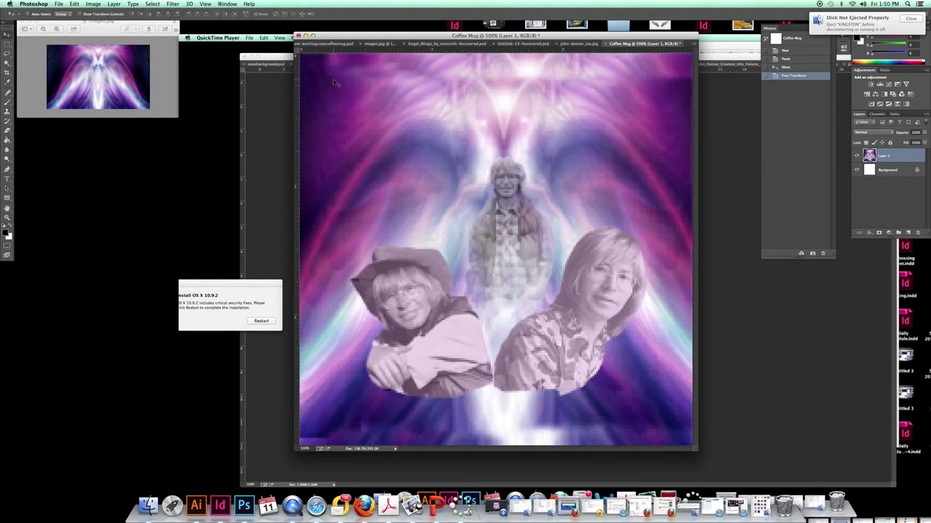
Step: Zoom out from the View menu to show the Coffee Mug canvas at 100%
click(205, 3)
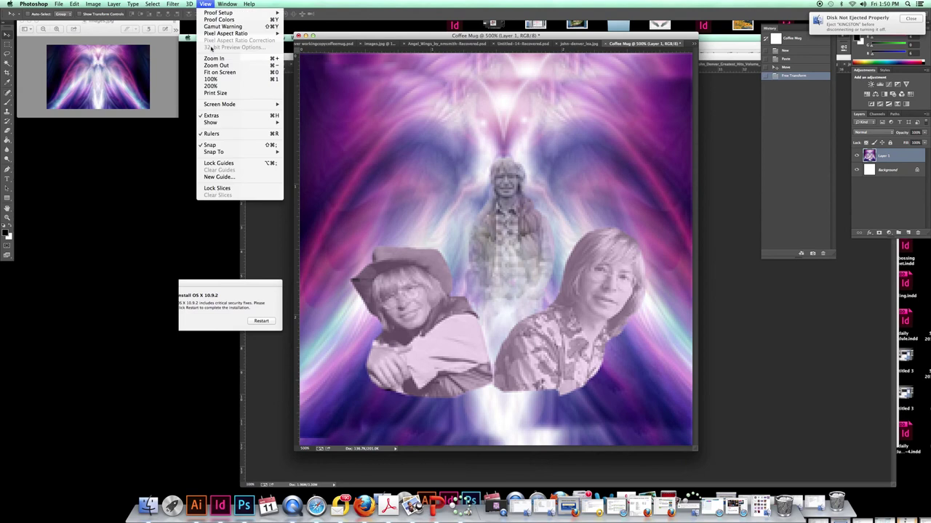
click(234, 82)
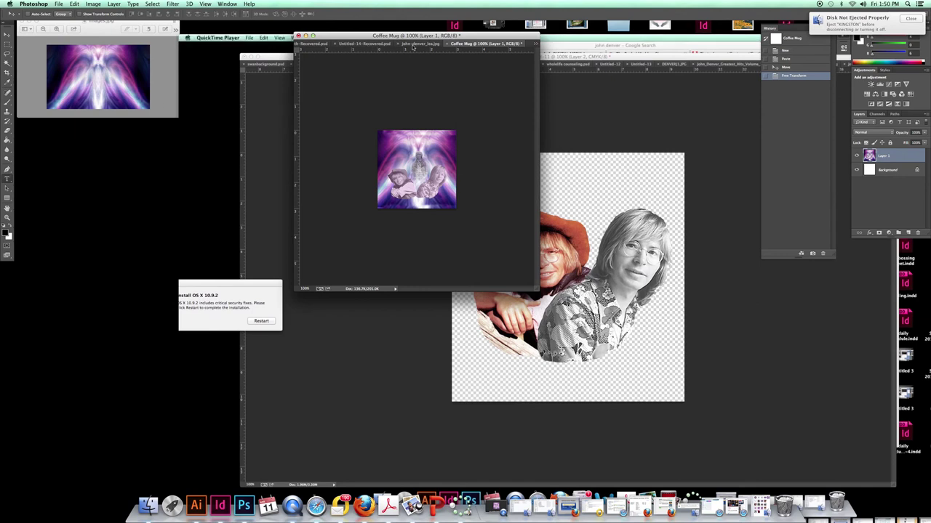
Step: Flip through the Untitled-14-Recovered, angel wings and john-denver_lea.jpg documents
click(364, 43)
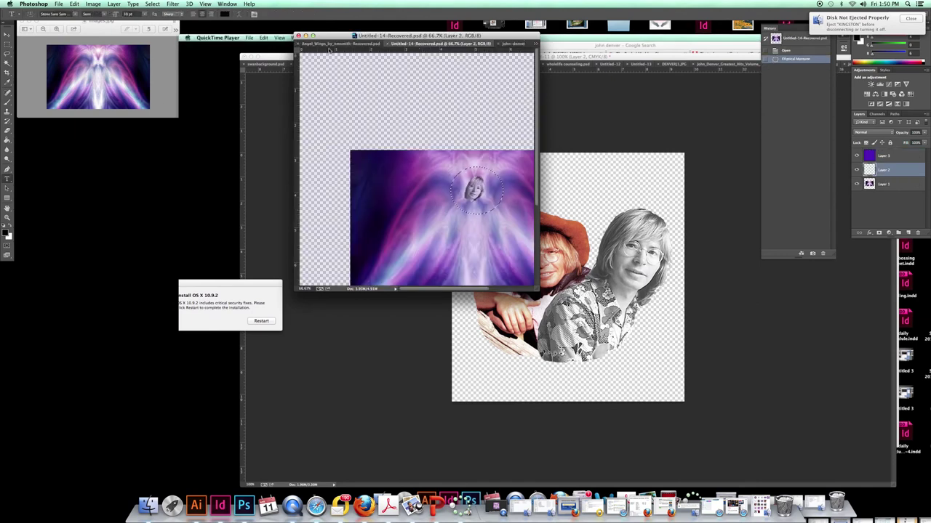
click(317, 45)
click(500, 45)
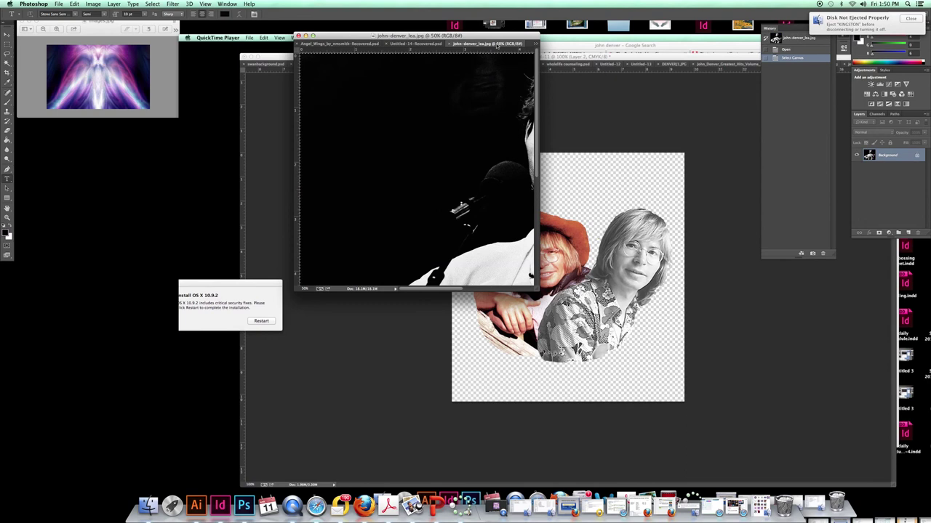
Step: Switch to the 4th term button 2014 sample-Recovered.psd file, then hide Photoshop with Cmd+H
click(74, 4)
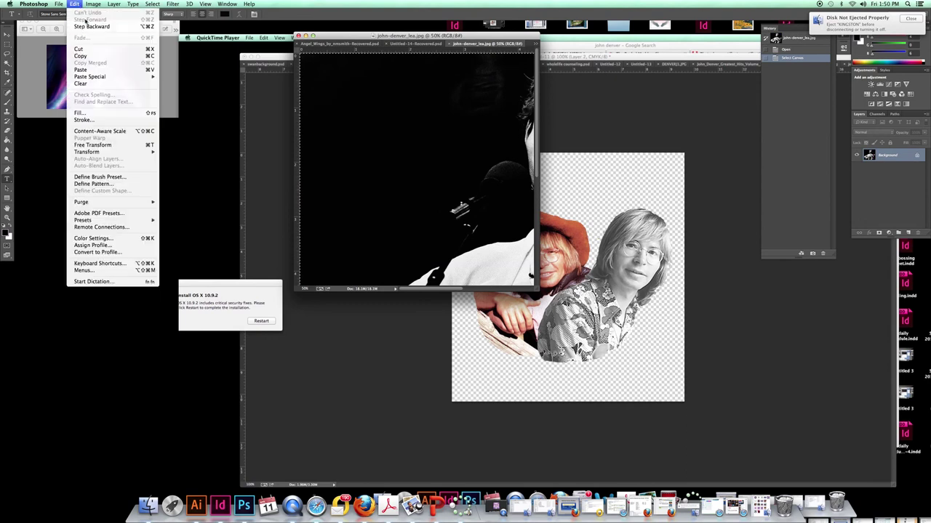
mouse_move(59, 6)
mouse_move(76, 47)
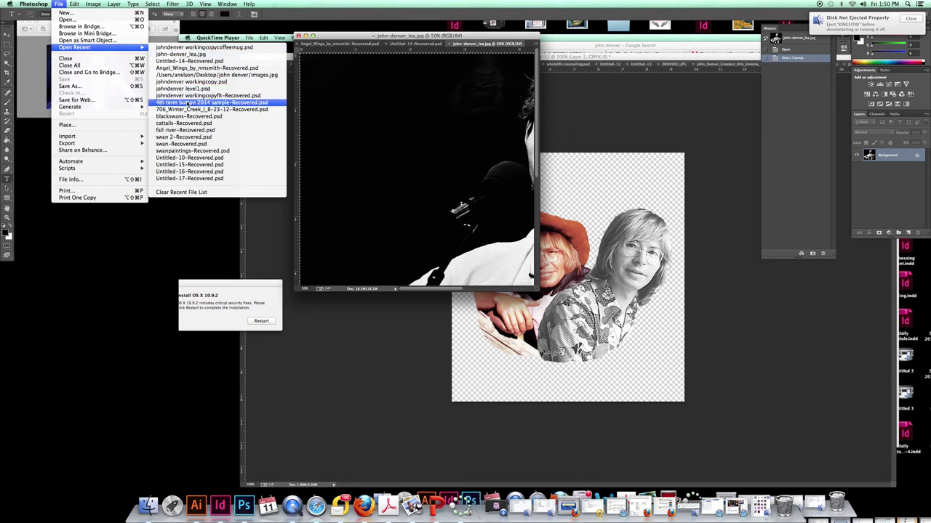
click(188, 103)
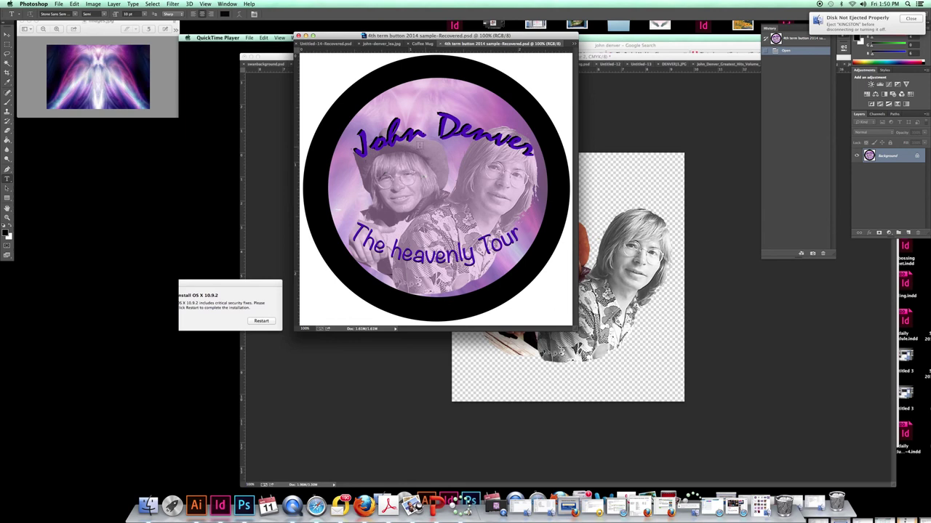
click(371, 143)
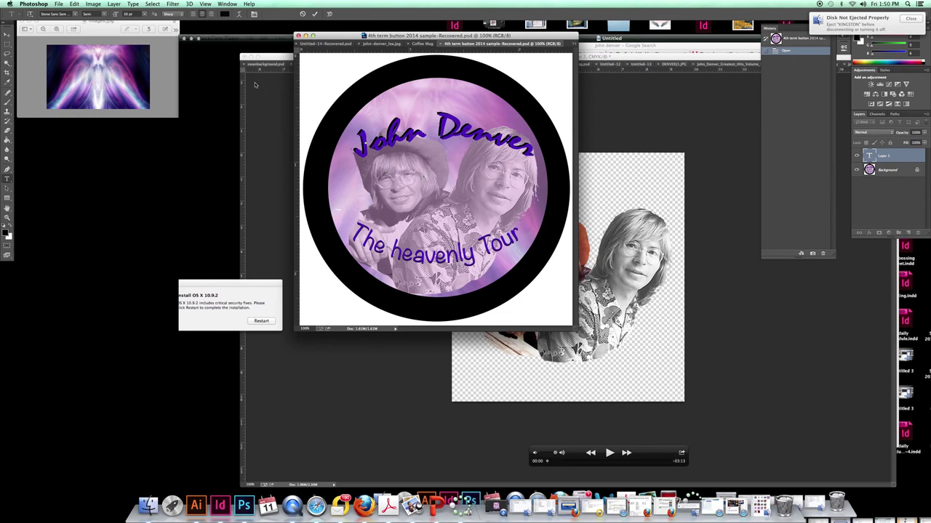
key(super+h)
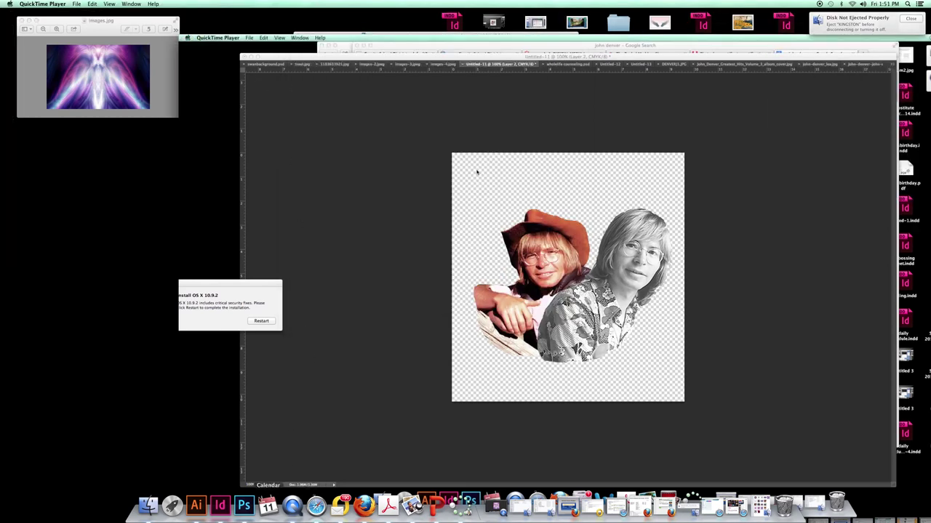
Step: Bring Photoshop back on the 4th term button document and select the Move tool
click(243, 507)
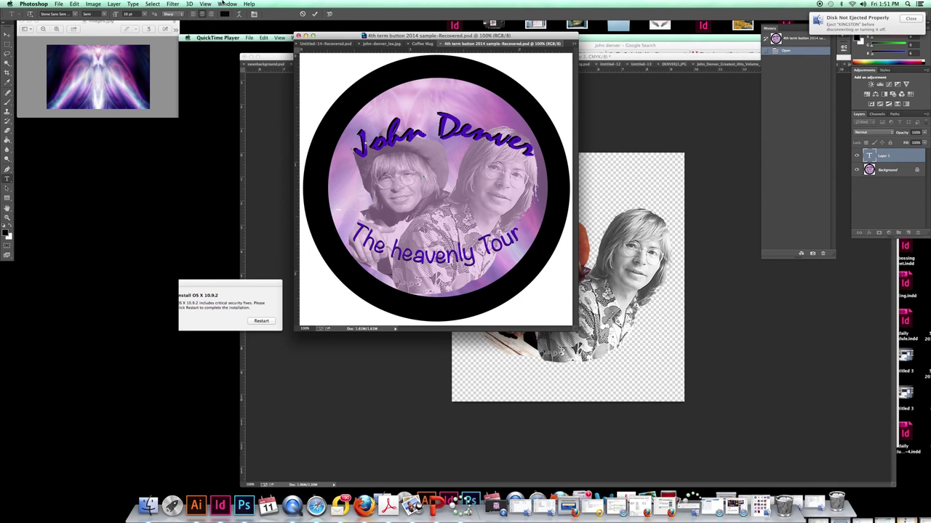
click(227, 4)
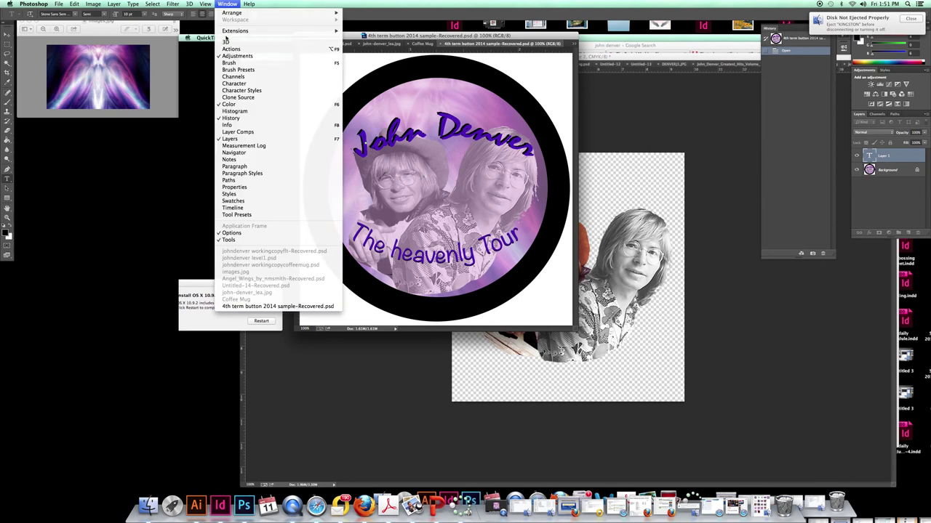
click(247, 306)
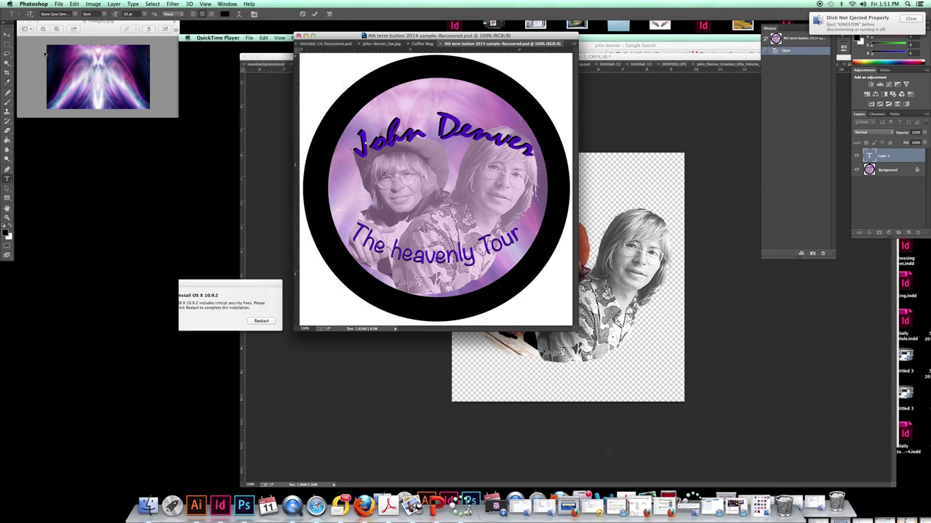
key(v)
Step: Cycle through johndenver workingcopycoffeemug and Untitled-14-Recovered, ending on the Coffee Mug document
click(227, 3)
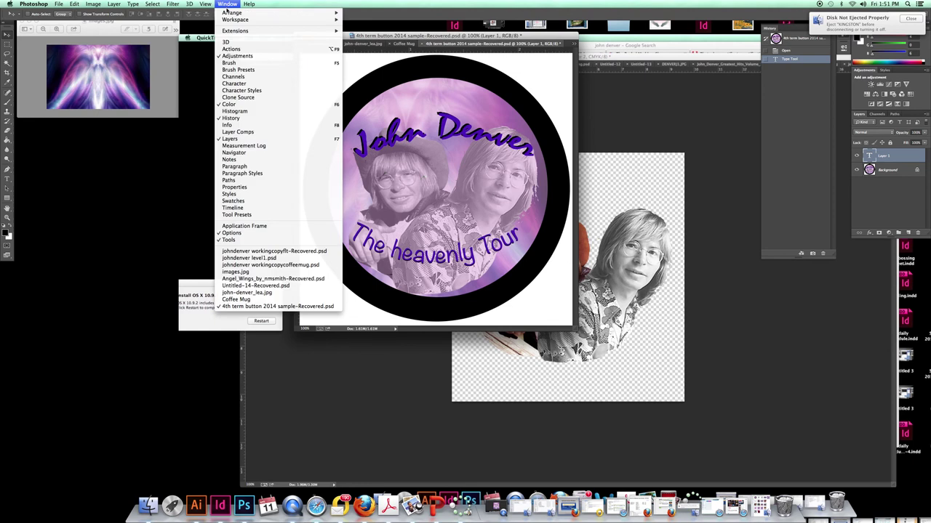
click(304, 265)
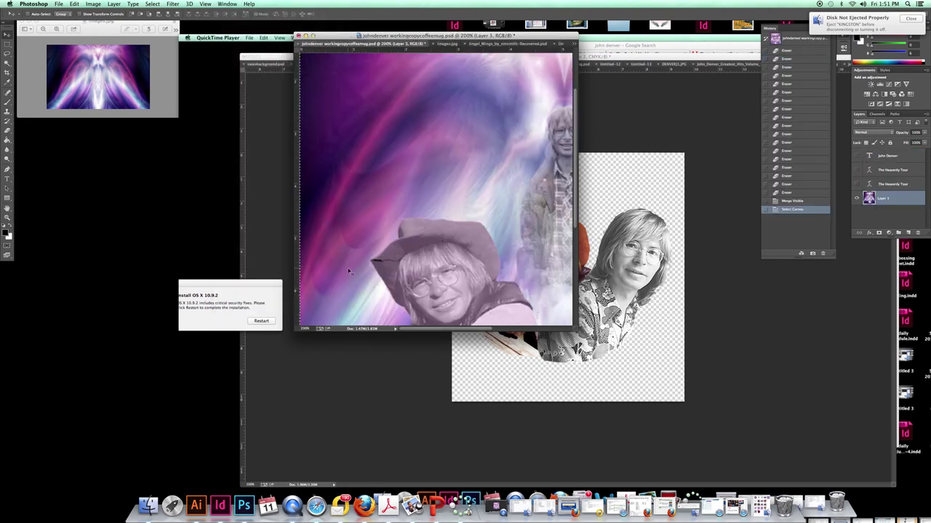
click(227, 3)
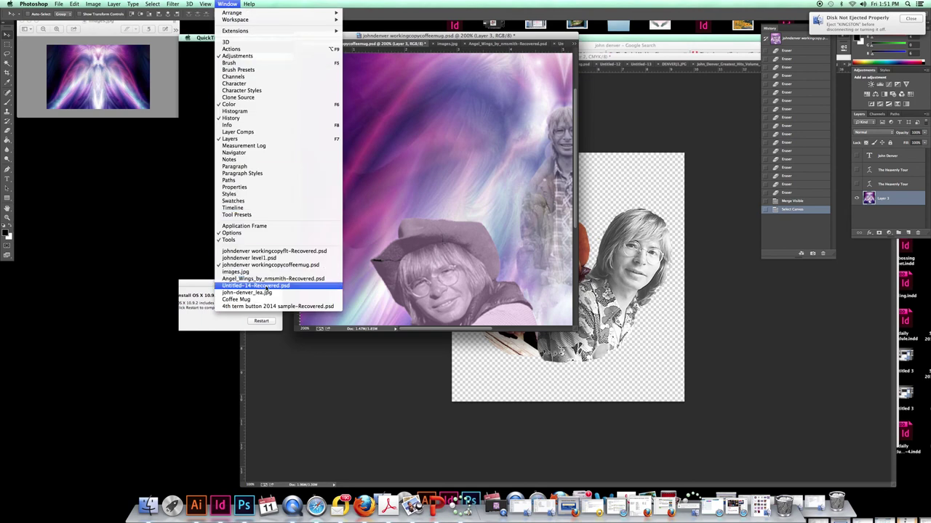
click(266, 288)
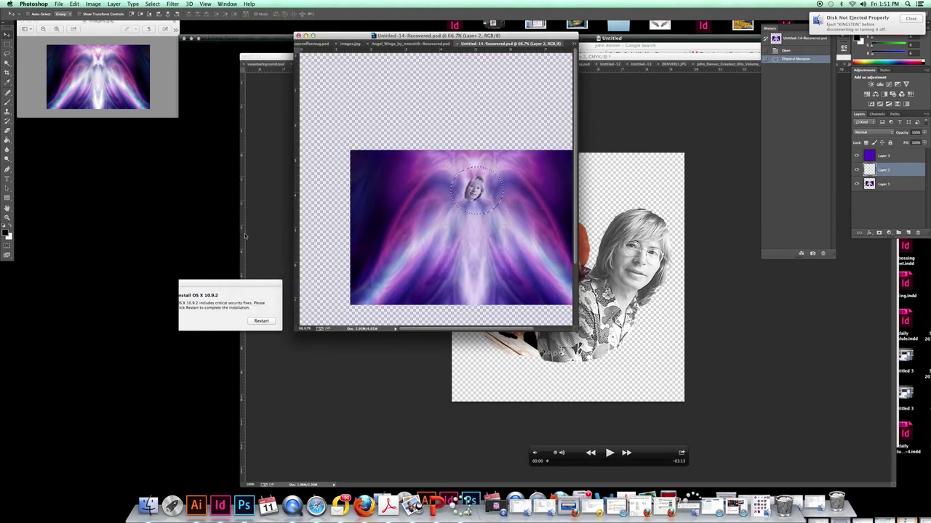
click(231, 3)
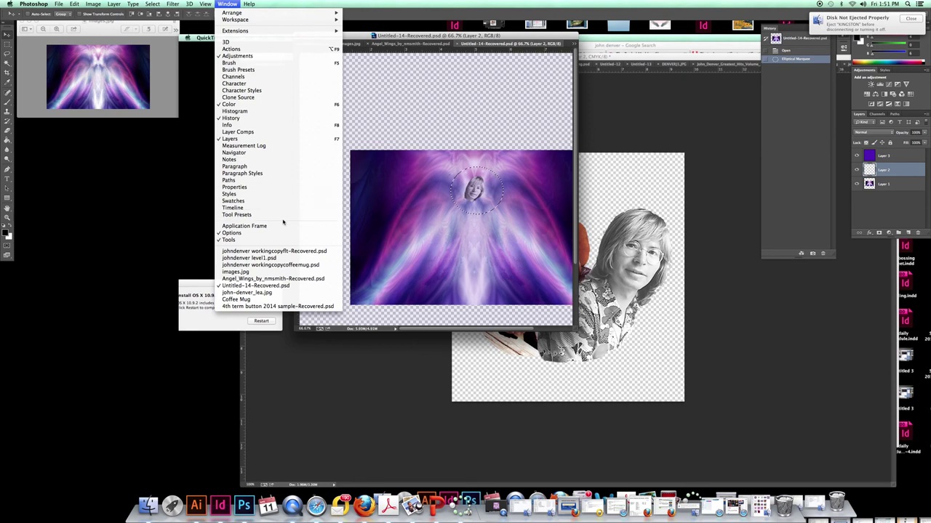
click(296, 300)
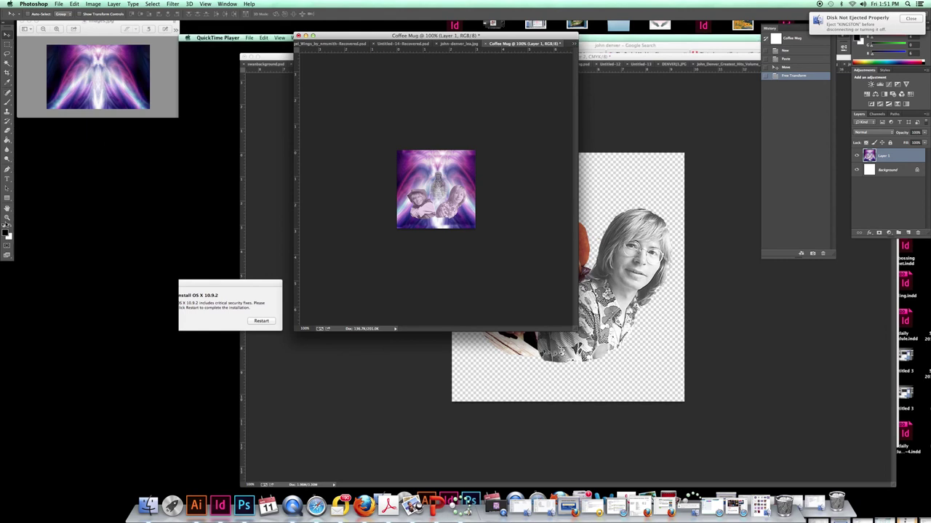
Step: Zoom the Coffee Mug canvas in to 400%
click(7, 218)
click(381, 168)
click(411, 175)
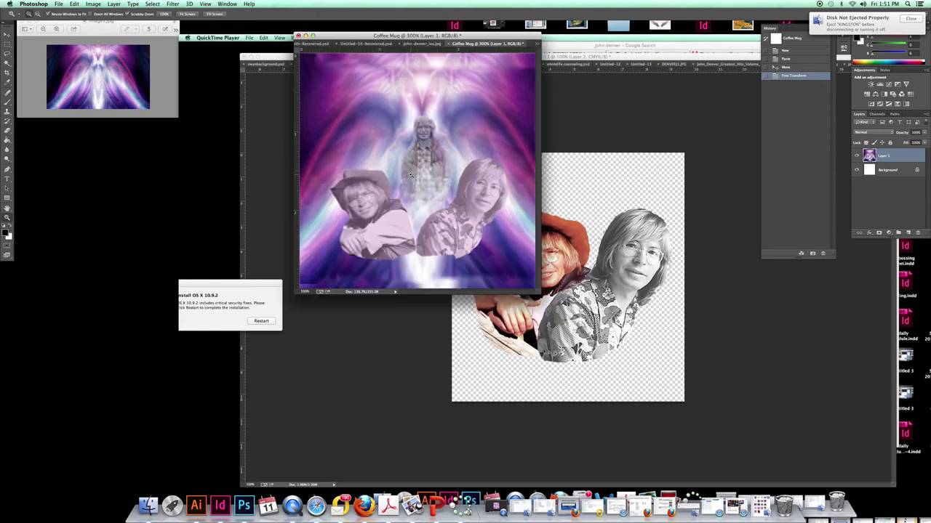
click(410, 175)
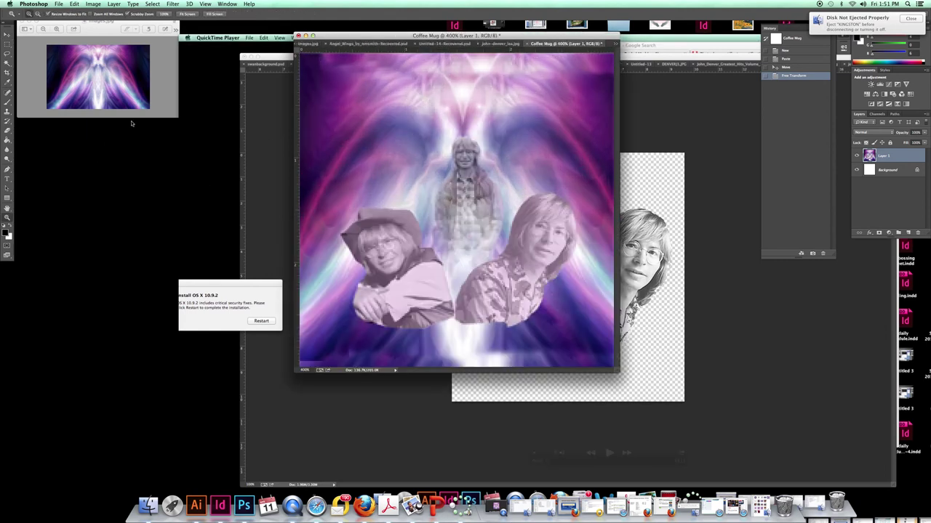
Step: Type 'John Denver' in a text box across the top of the canvas
click(8, 182)
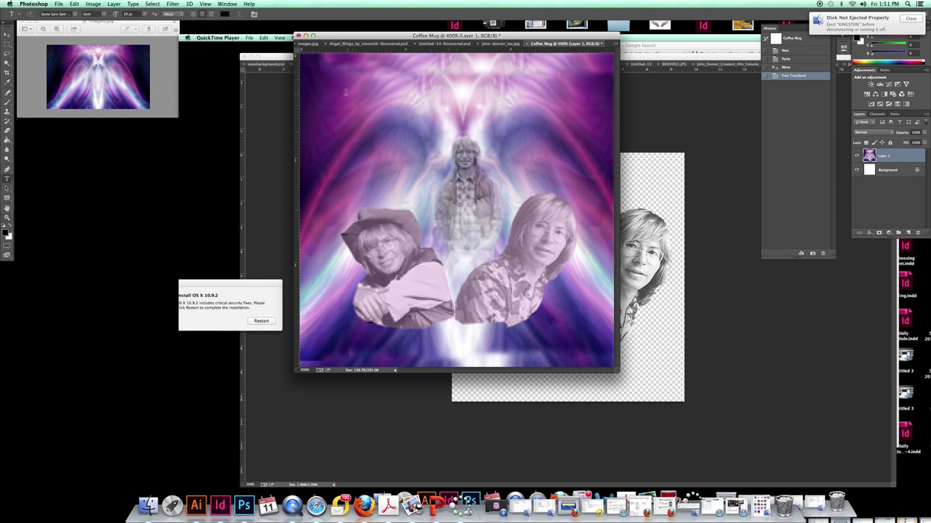
drag(318, 83, 615, 186)
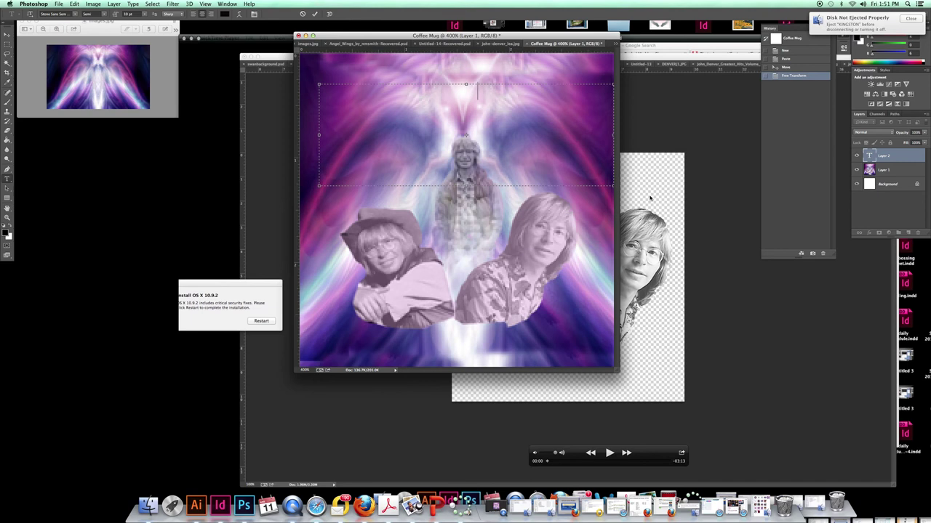
text(John De)
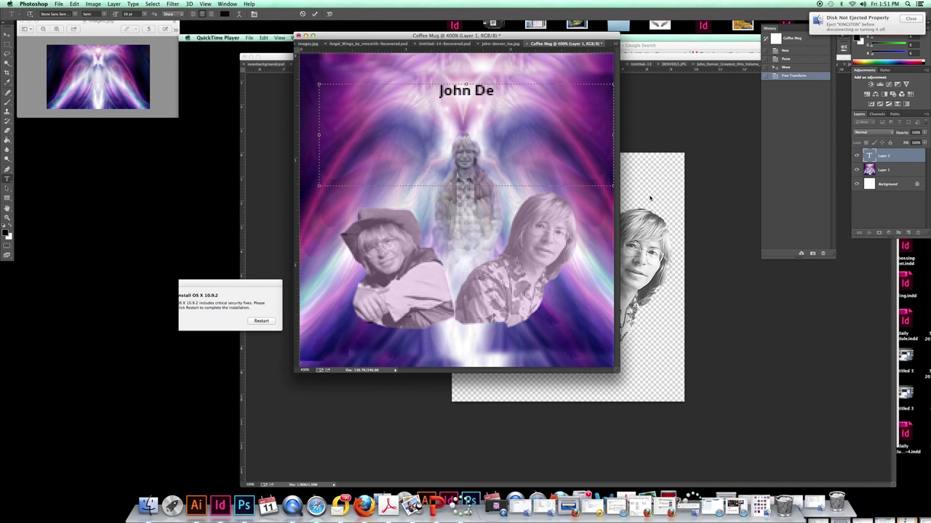
text(nver)
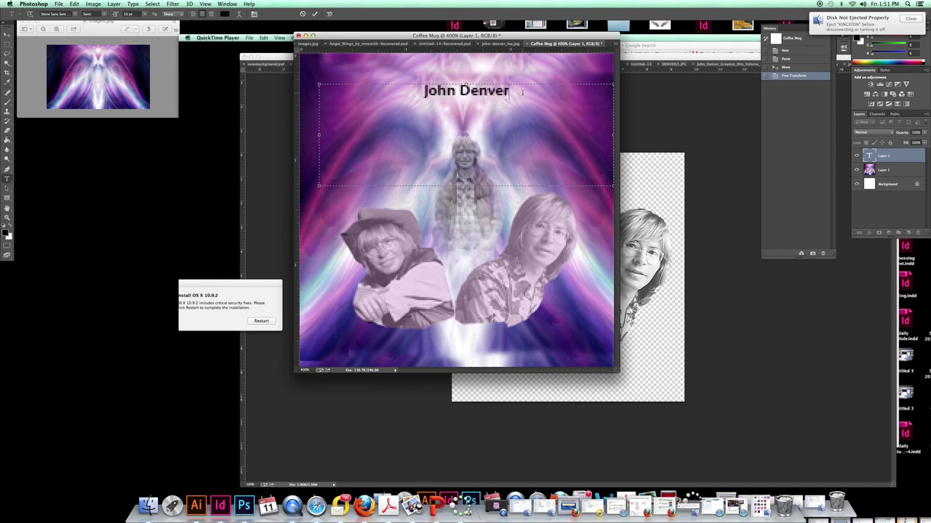
Step: Set the John Denver title to 30 pt so it fits on one line, and commit it
drag(522, 92, 368, 89)
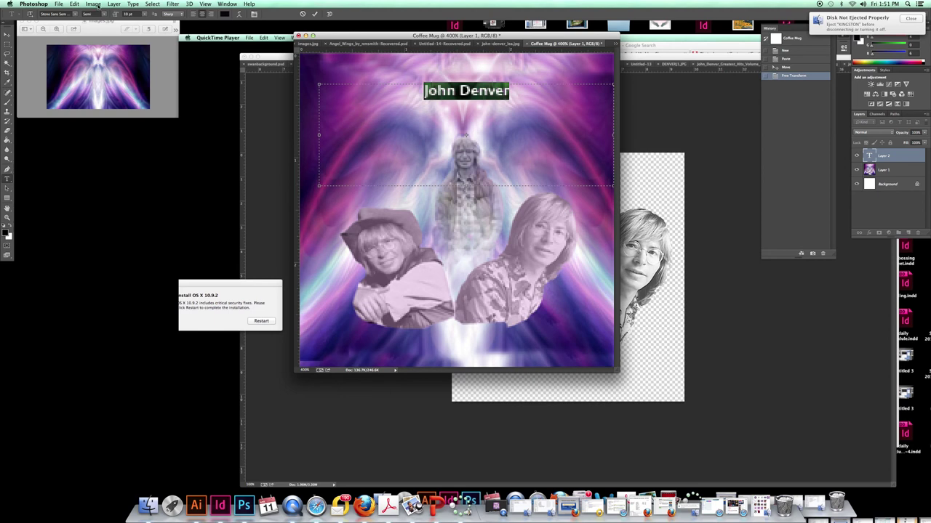
click(144, 16)
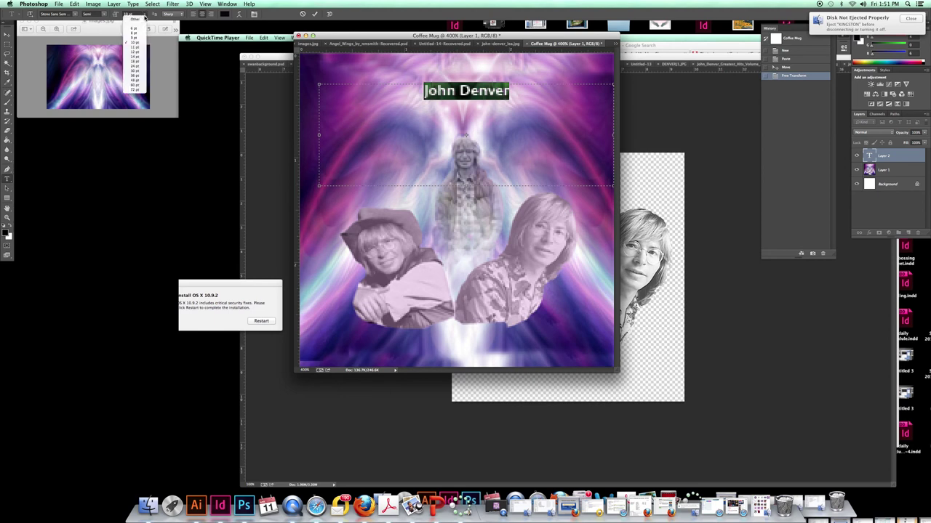
click(142, 87)
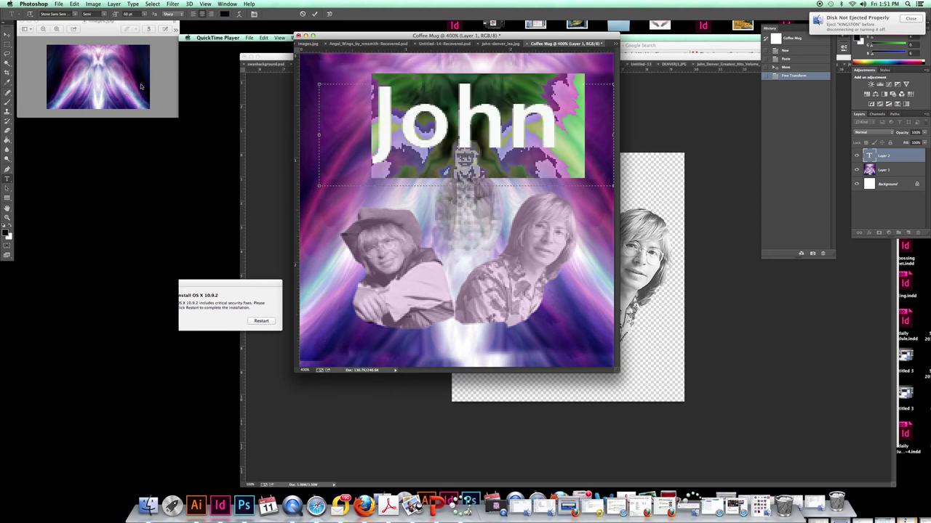
click(144, 15)
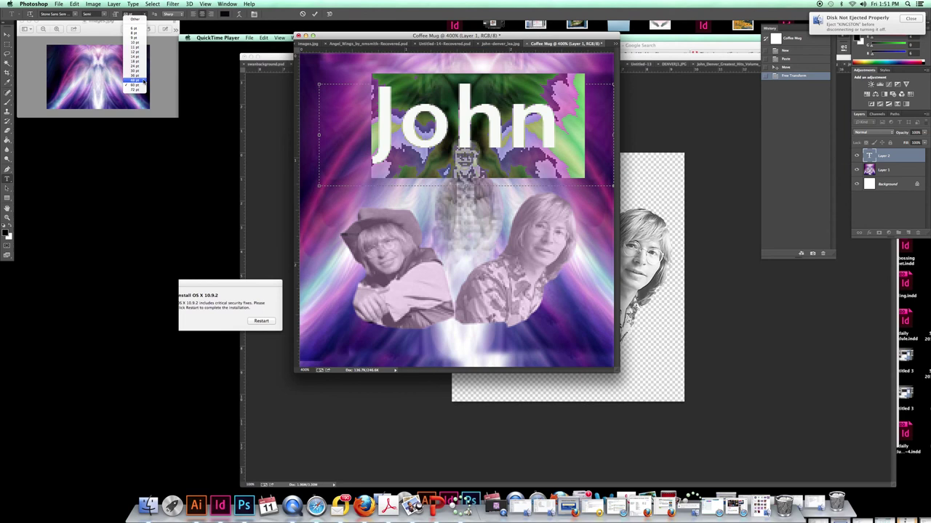
click(144, 75)
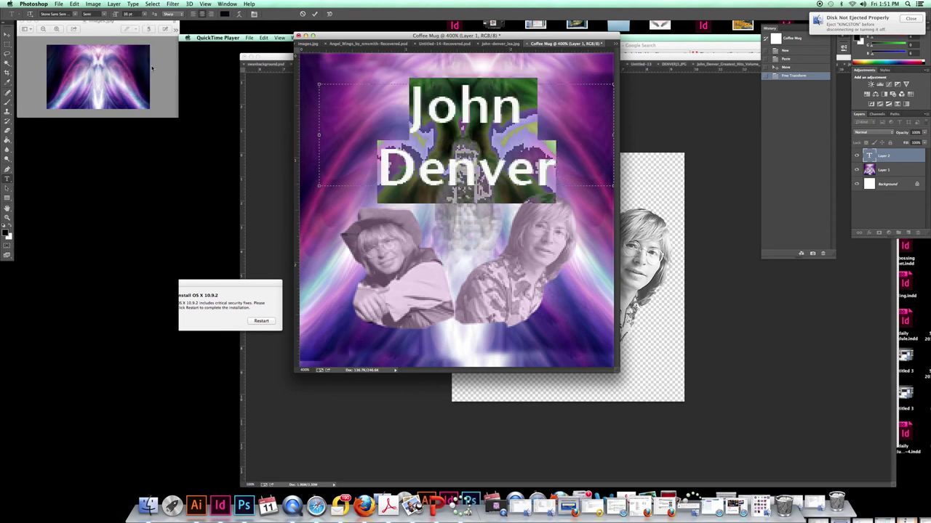
click(145, 16)
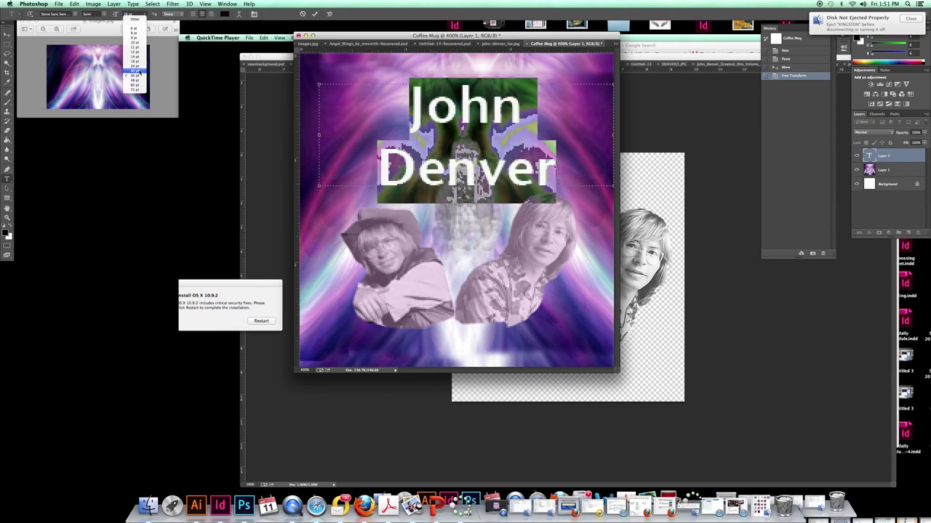
click(142, 73)
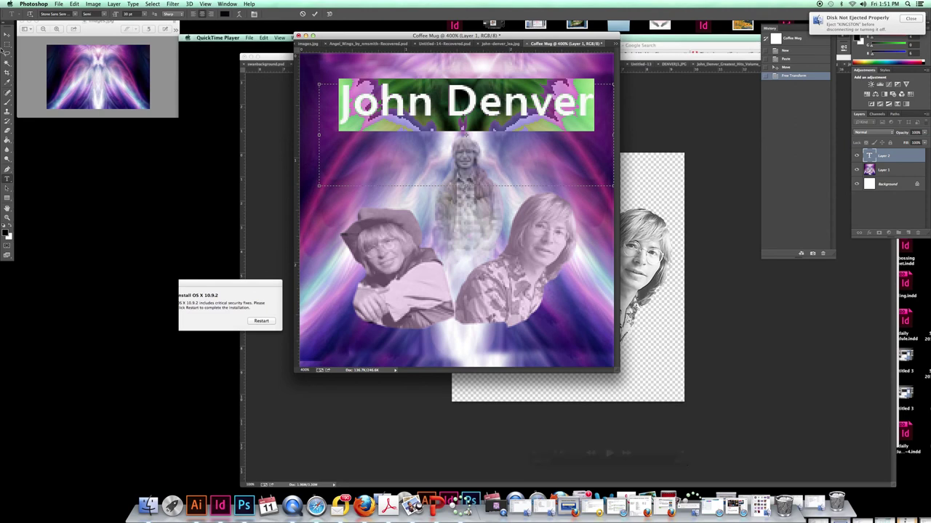
click(7, 35)
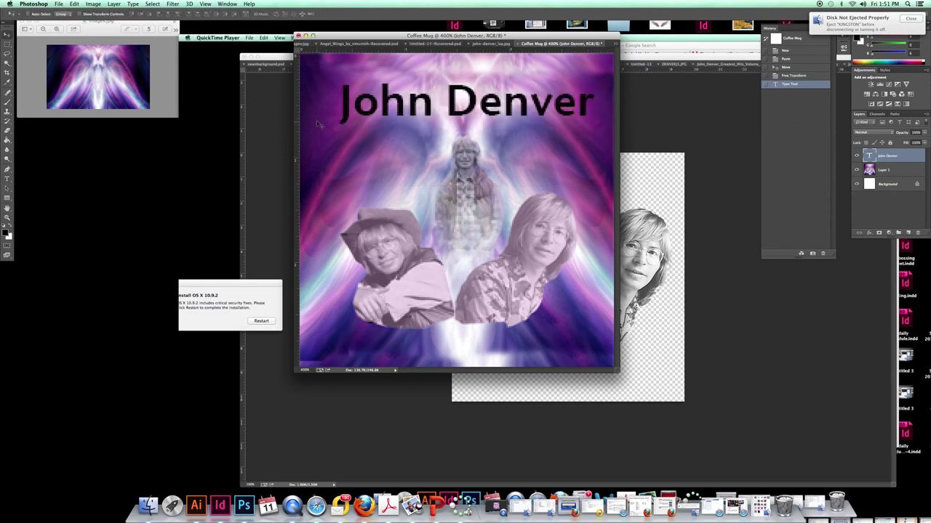
Step: Duplicate the John Denver title lower down and retype it as 'The Heavenly' / 'Tour' on two lines
drag(896, 156, 908, 233)
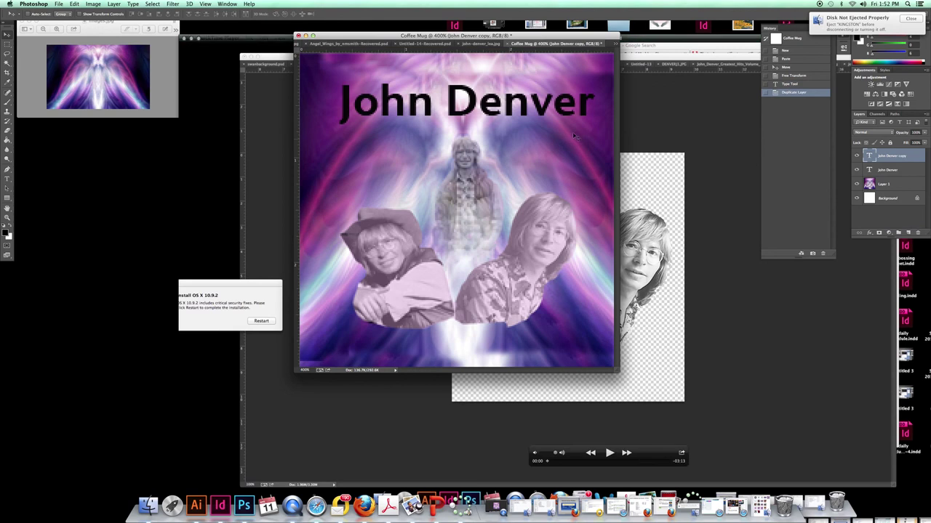
drag(512, 96, 511, 241)
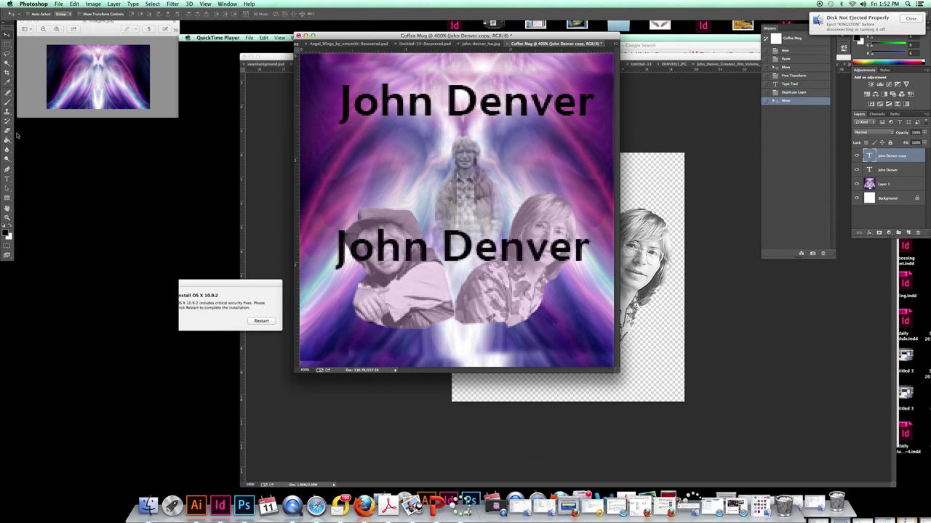
click(7, 179)
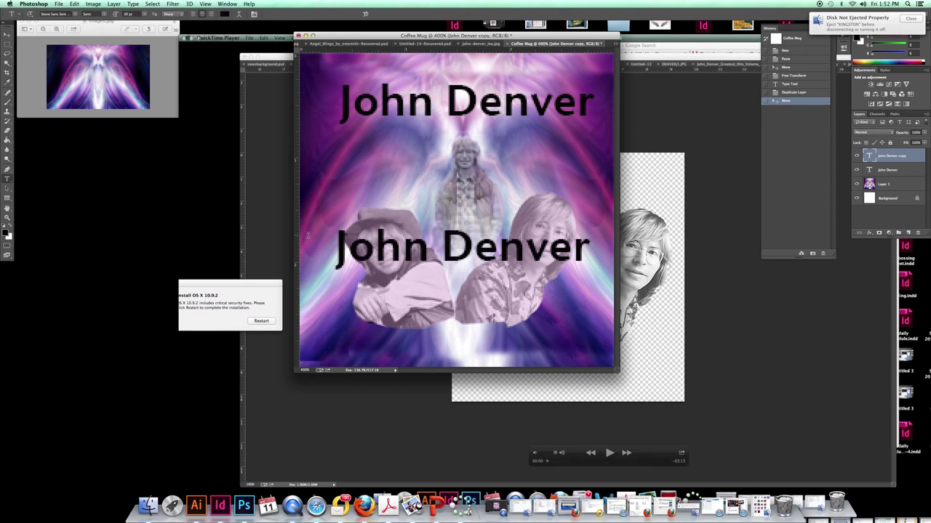
click(335, 255)
drag(402, 254, 590, 274)
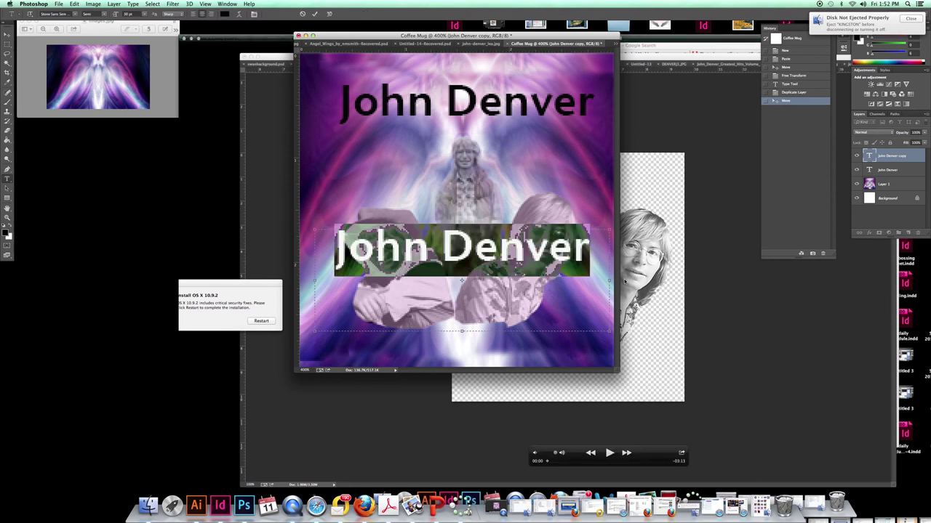
text(The)
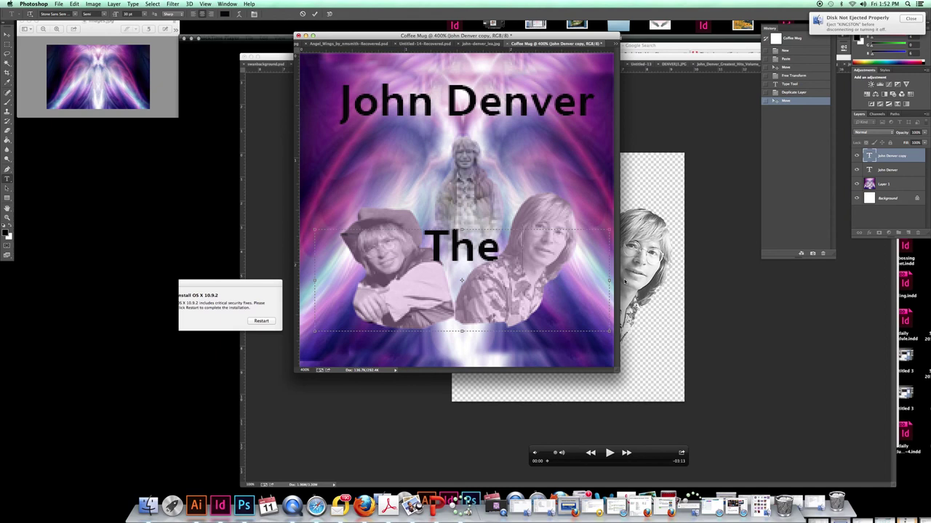
text( Heaven)
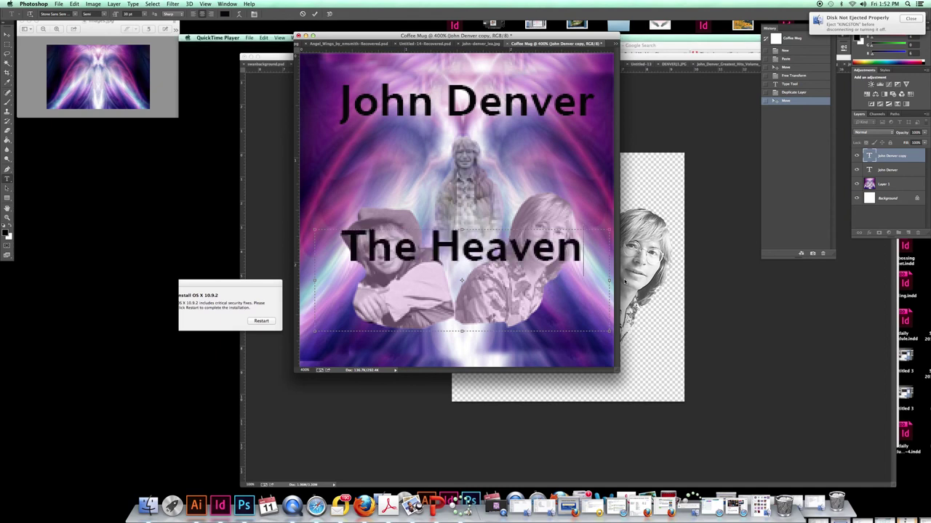
text(ly)
key(Return)
text(T)
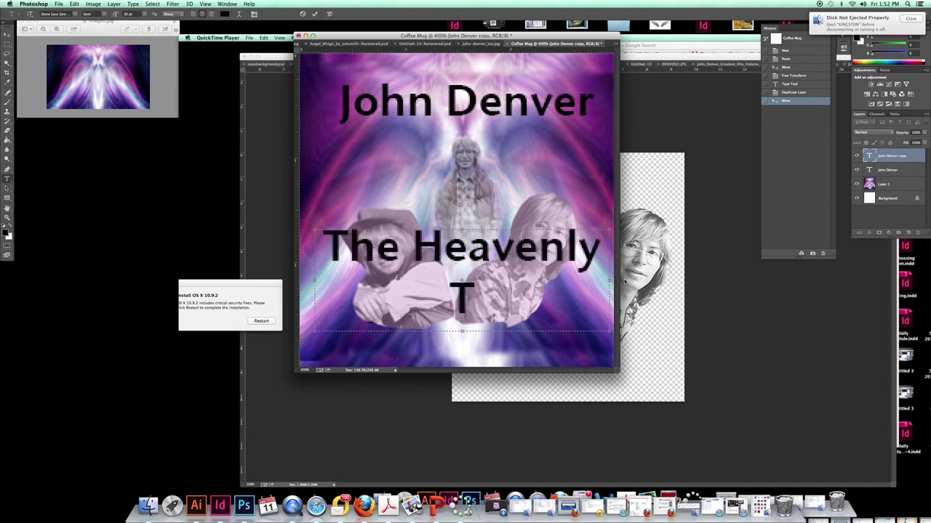
text(our)
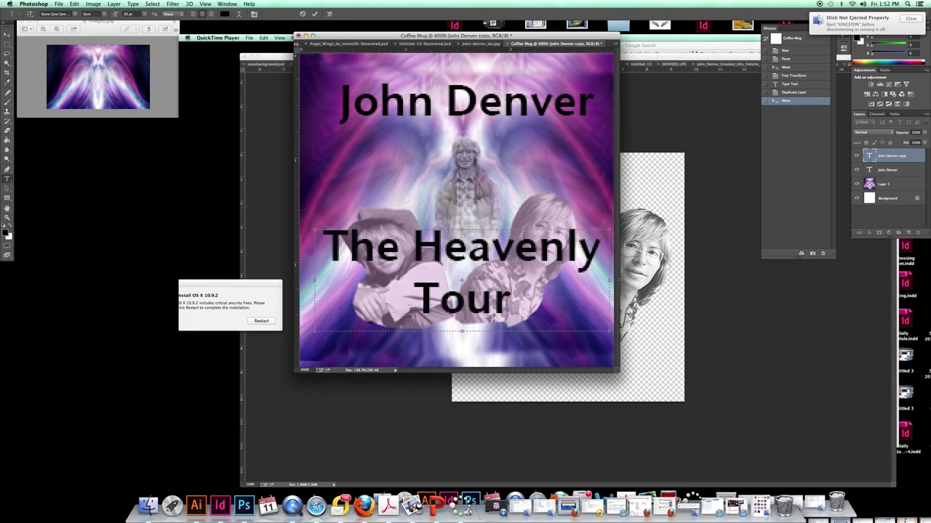
Step: Select all of The Heavenly Tour text and give it a new font size
key(alt+shift+Left)
key(alt+shift+Left)
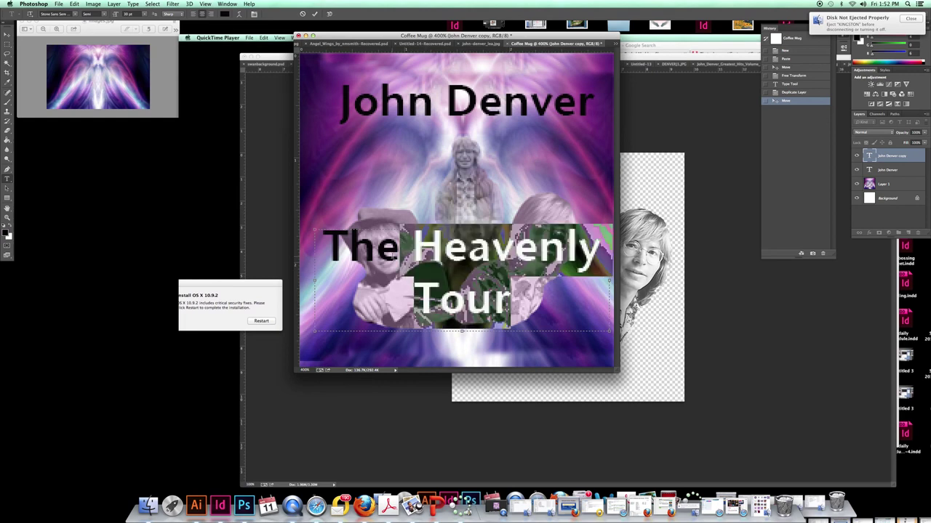
key(alt+shift+Left)
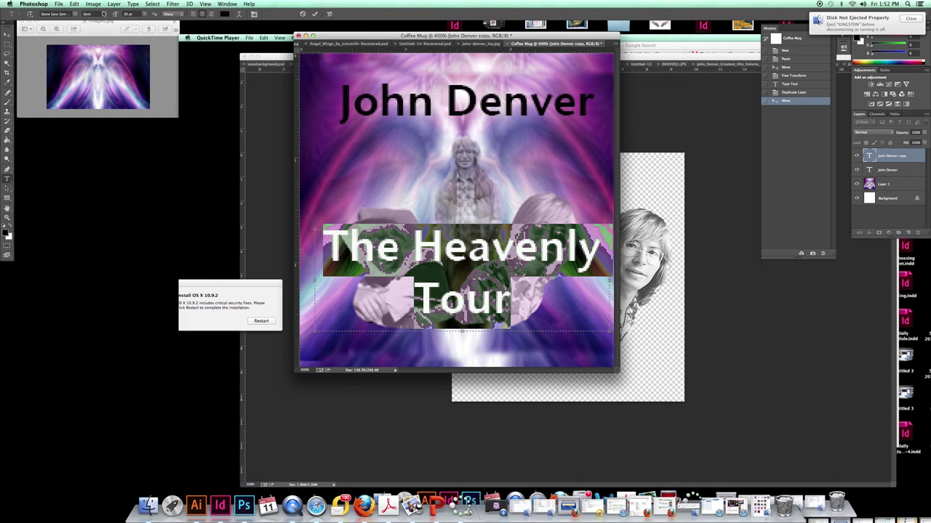
click(145, 16)
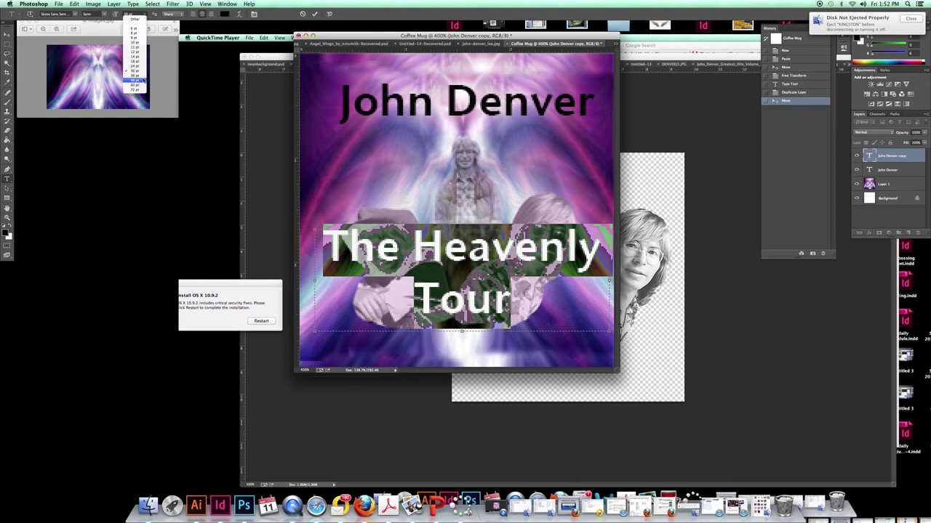
click(142, 66)
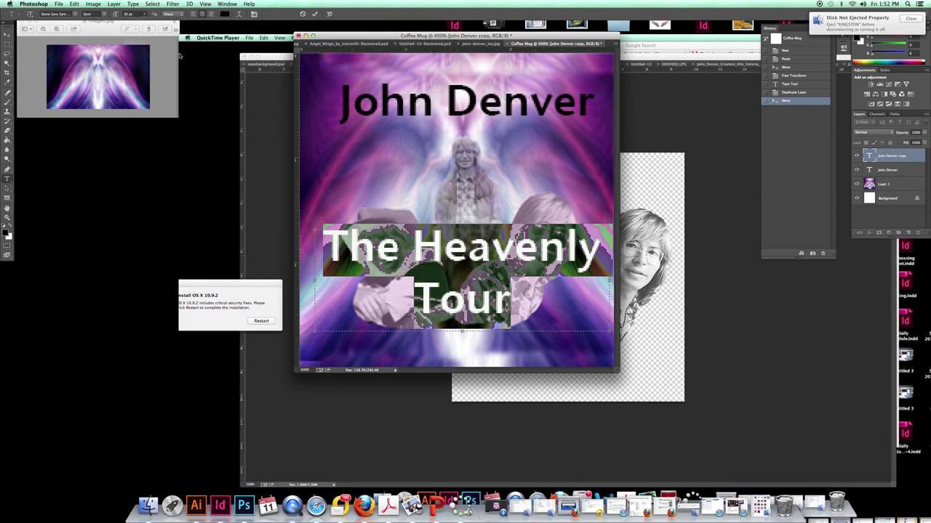
click(238, 15)
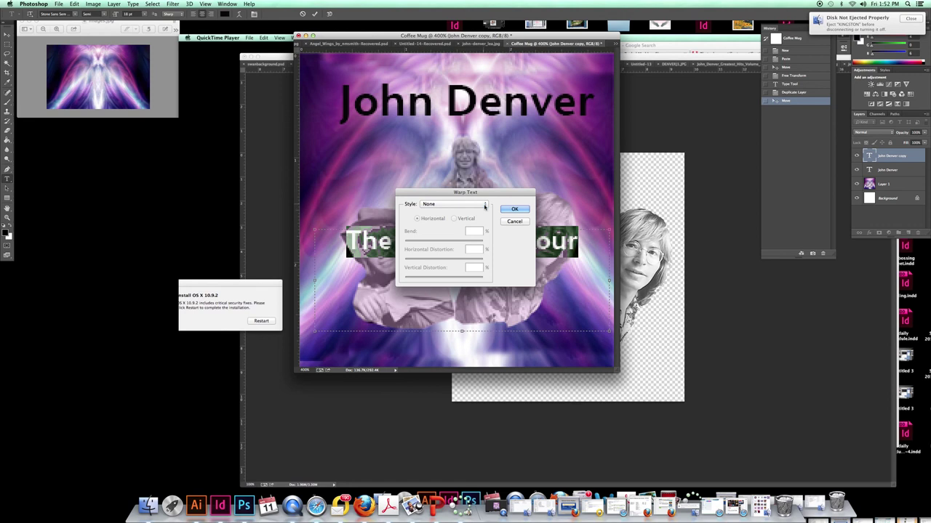
Step: Warp The Heavenly Tour with an Arc style and negative bend, then move it beneath the portraits
click(482, 204)
click(511, 213)
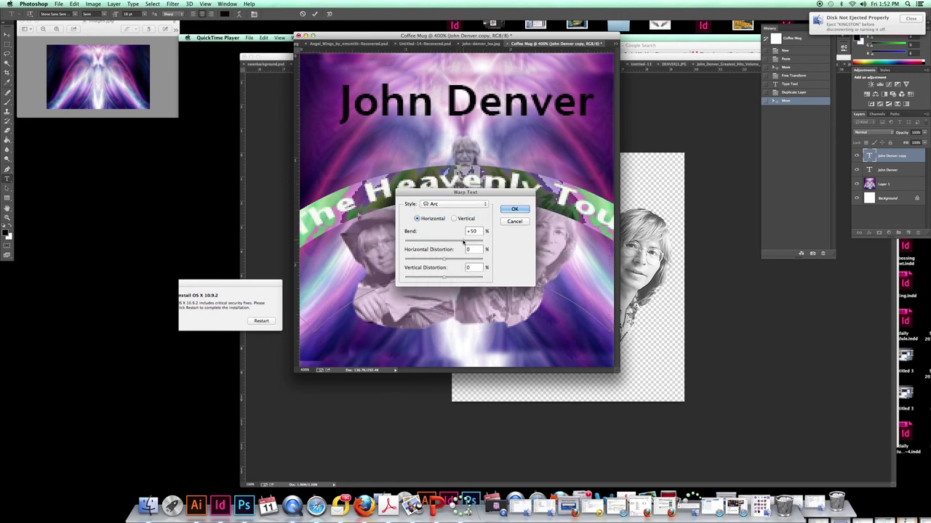
drag(463, 242, 425, 243)
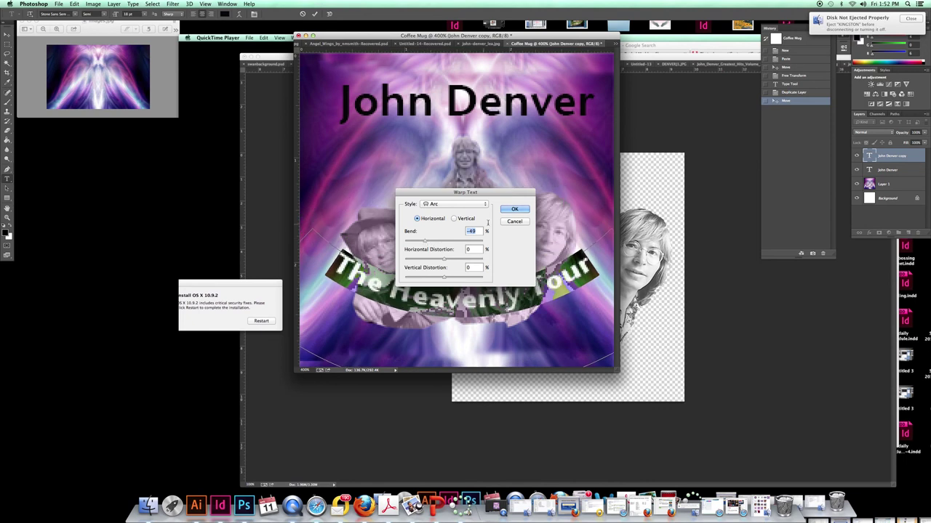
click(514, 210)
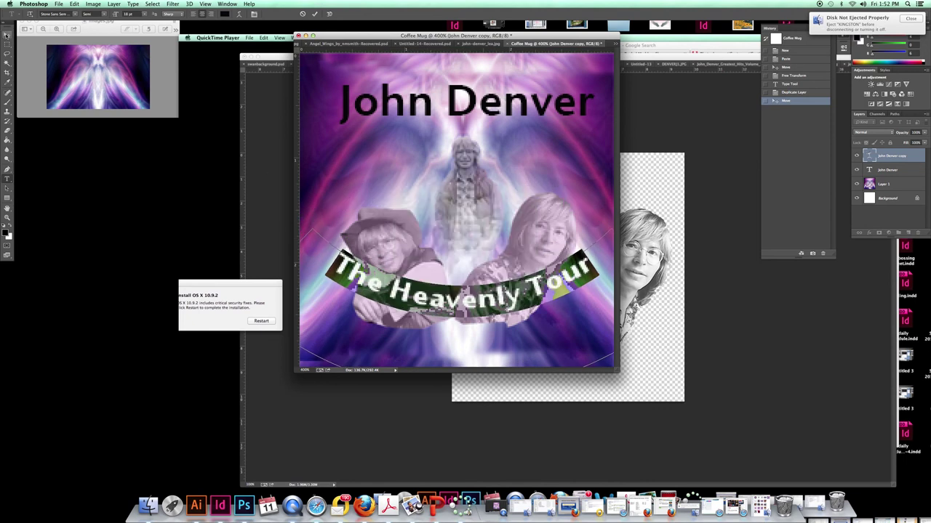
drag(407, 296, 396, 327)
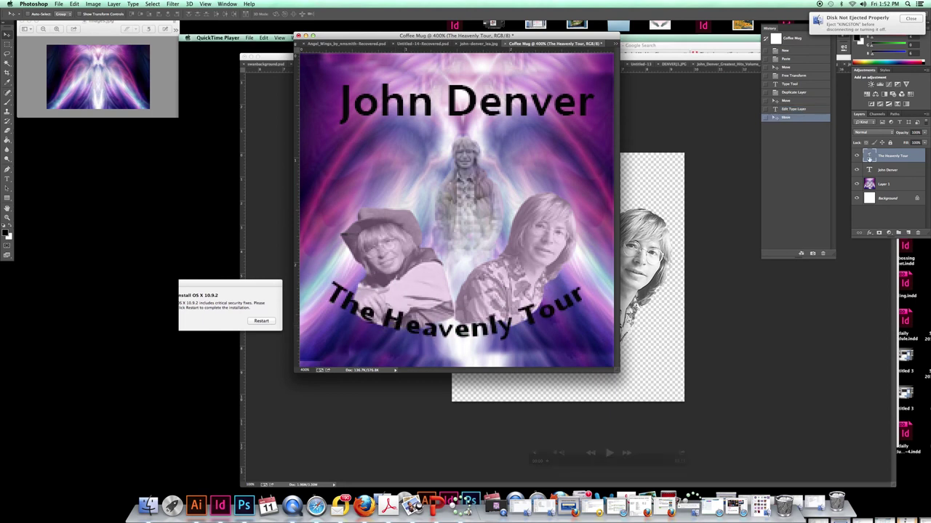
Step: Duplicate The Heavenly Tour text layer and select the copy's letters
drag(907, 232, 906, 231)
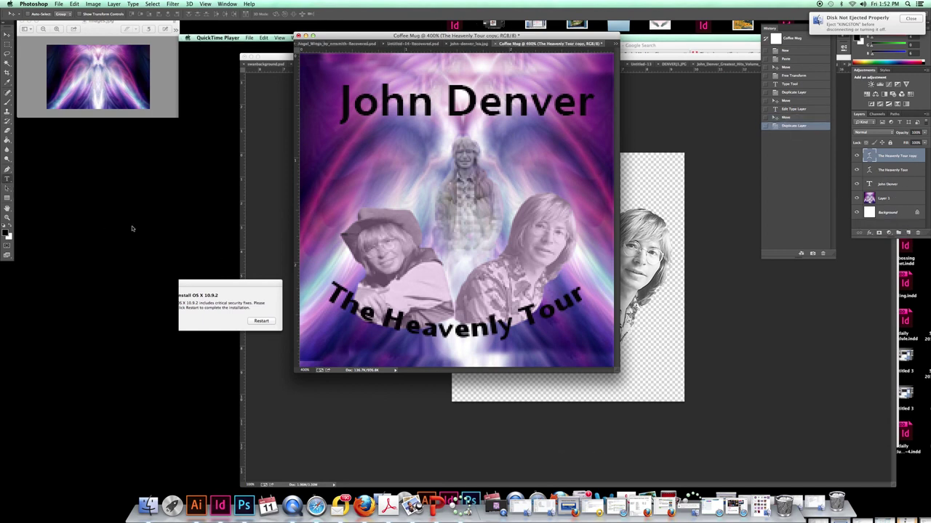
click(7, 180)
drag(325, 289, 593, 231)
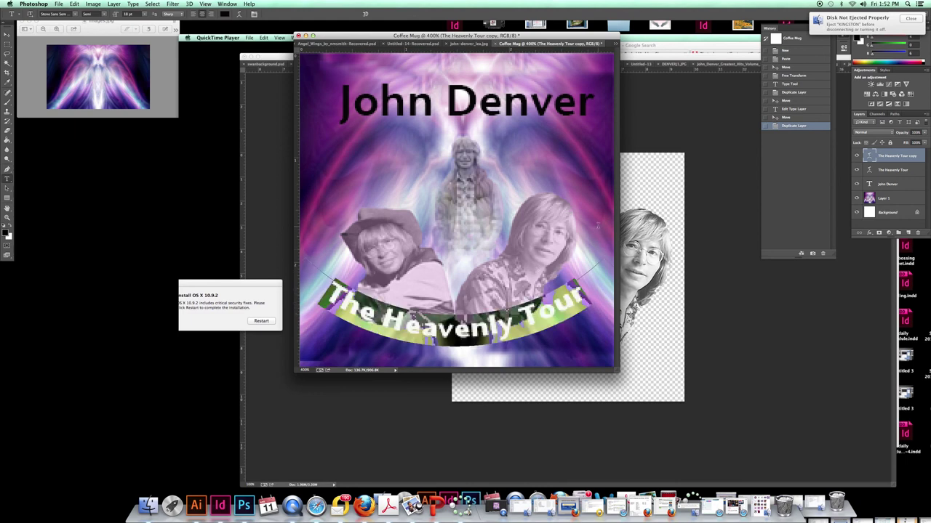
Step: Sample a purple from the background and apply it (#7f75aa) to the copied tour text
click(7, 83)
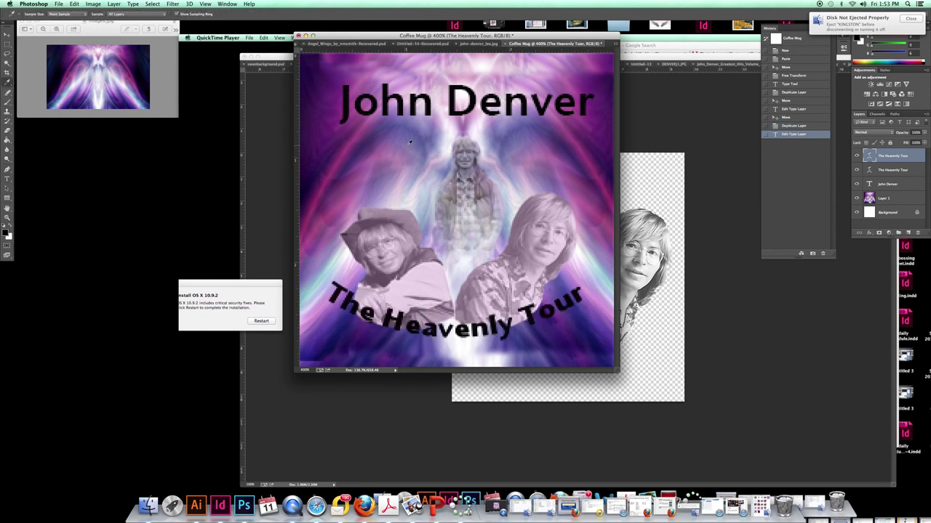
click(405, 145)
click(7, 179)
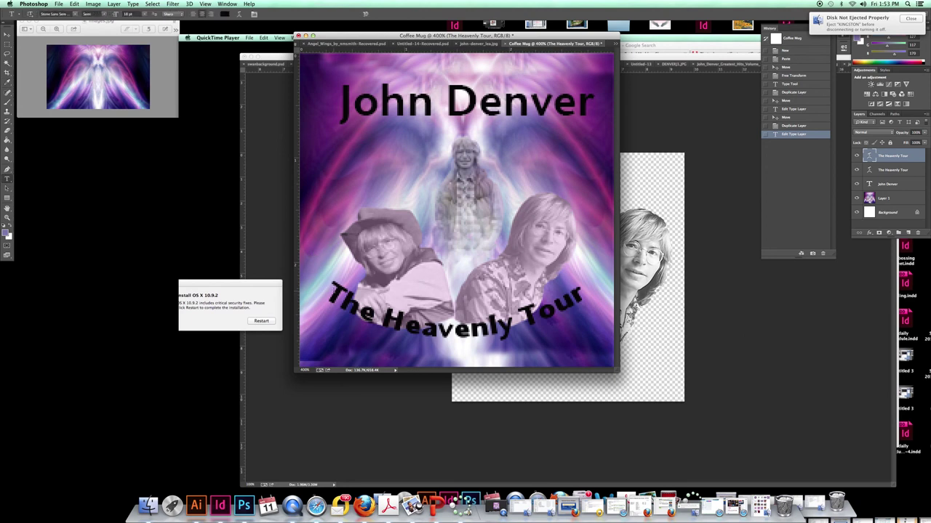
drag(326, 291, 590, 280)
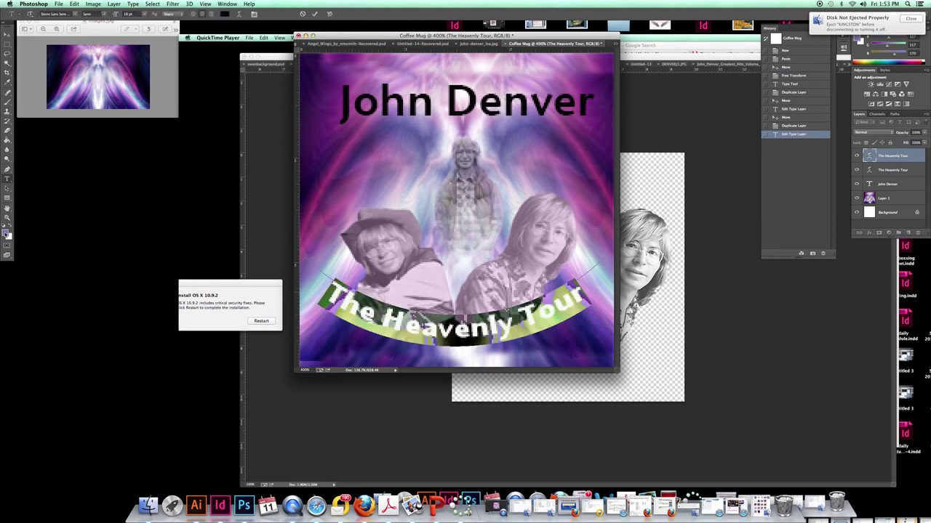
click(6, 234)
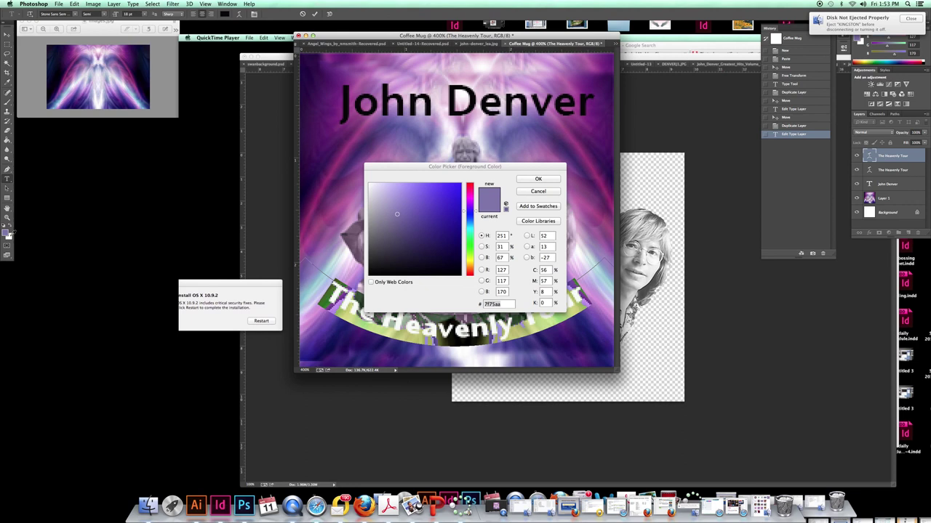
click(538, 178)
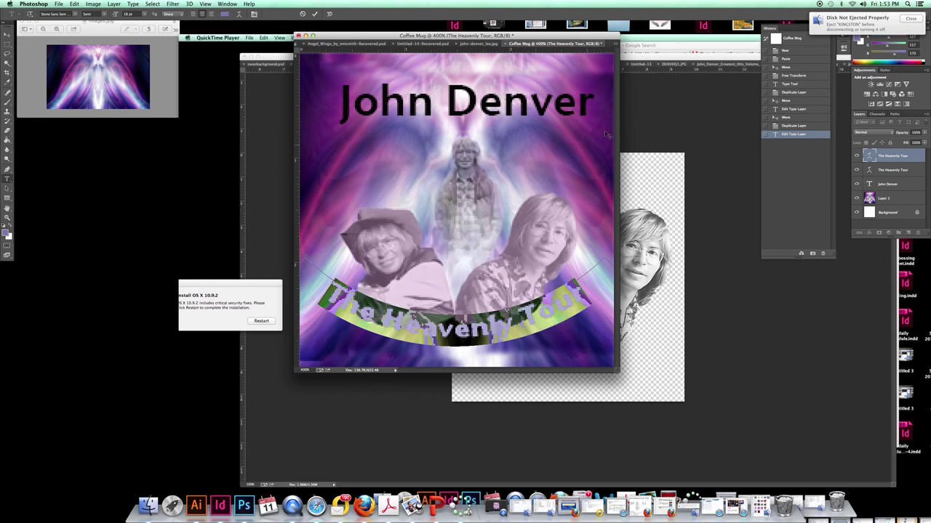